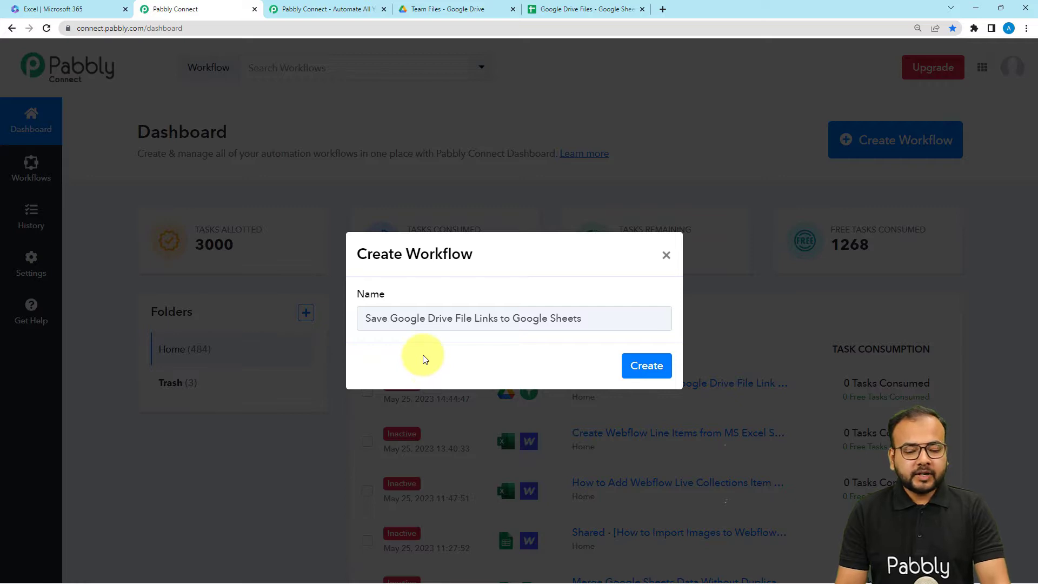
- Create the workflow "Save Google Drive File Links to Google Sheets" and expand its trigger setup
{"action": "left_click", "coordinate": [640, 366]}
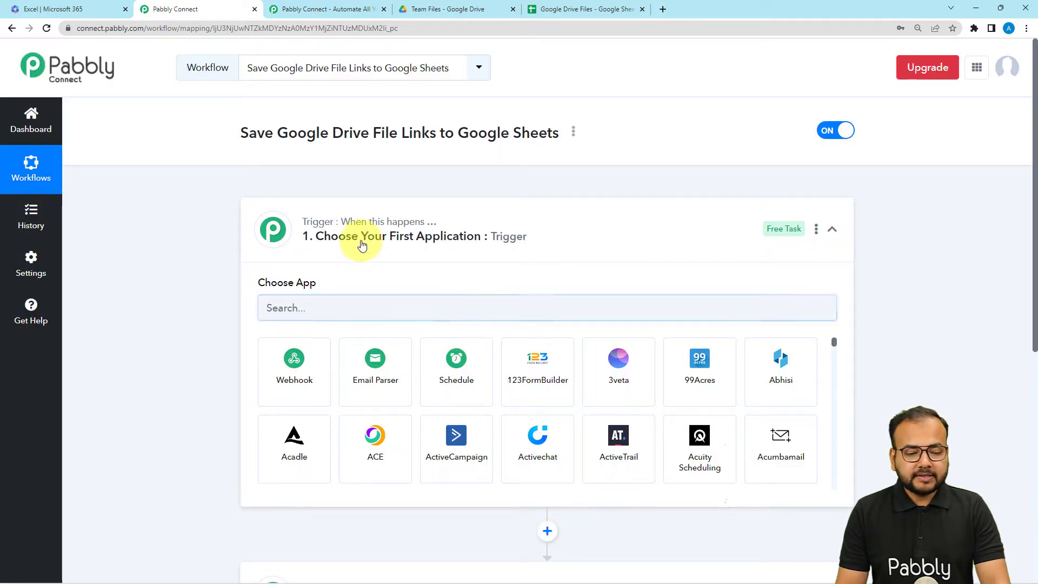
{"action": "left_click", "coordinate": [361, 245]}
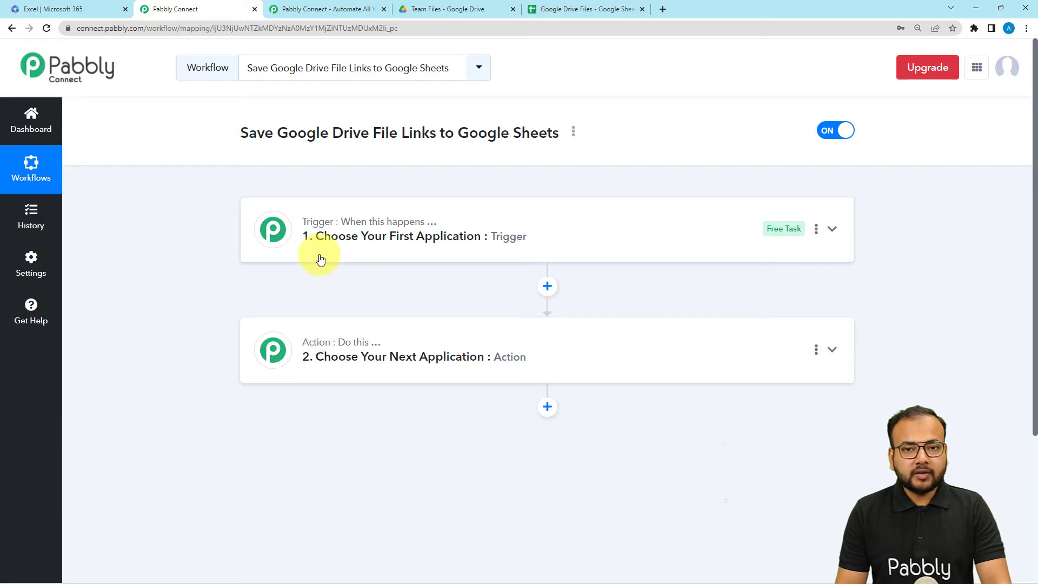
{"action": "mouse_move", "coordinate": [333, 348]}
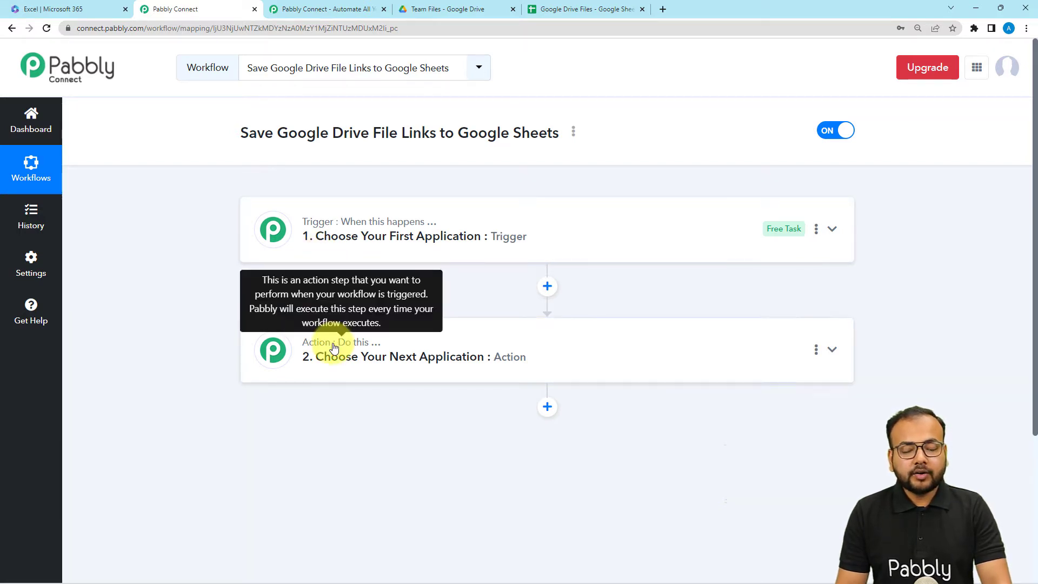
{"action": "left_click", "coordinate": [317, 249]}
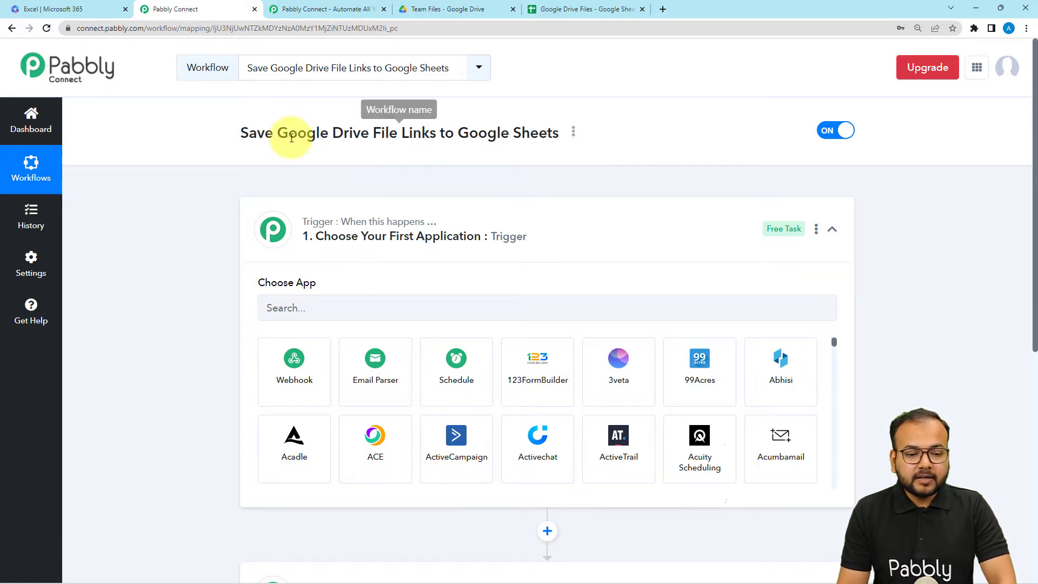
- Set the trigger app to Google Drive with the event New File in Specific Folder
{"action": "scroll", "coordinate": [234, 230], "scroll_direction": "down", "scroll_amount": 1}
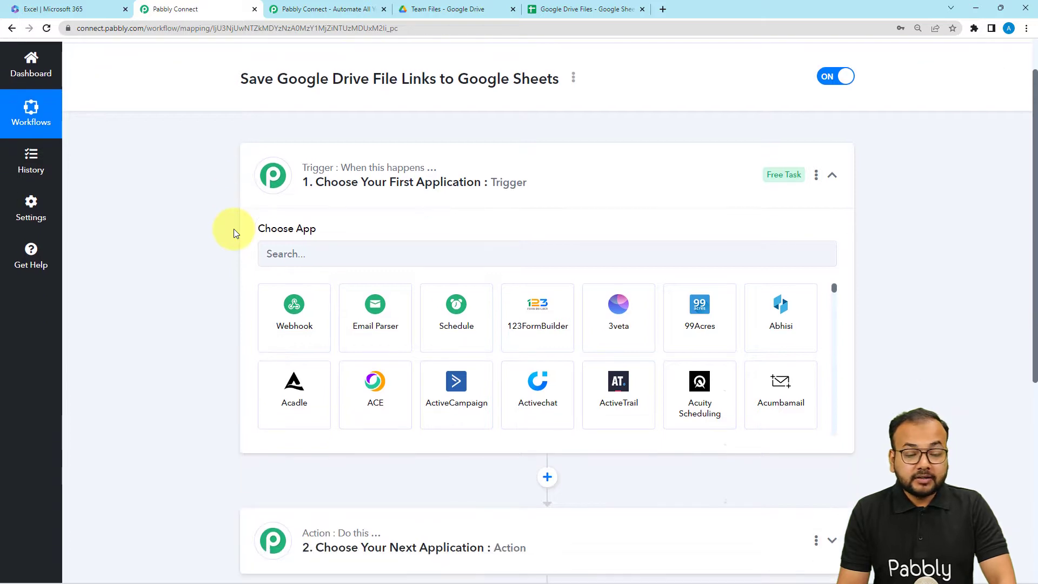
{"action": "scroll", "coordinate": [250, 264], "scroll_direction": "down", "scroll_amount": 3}
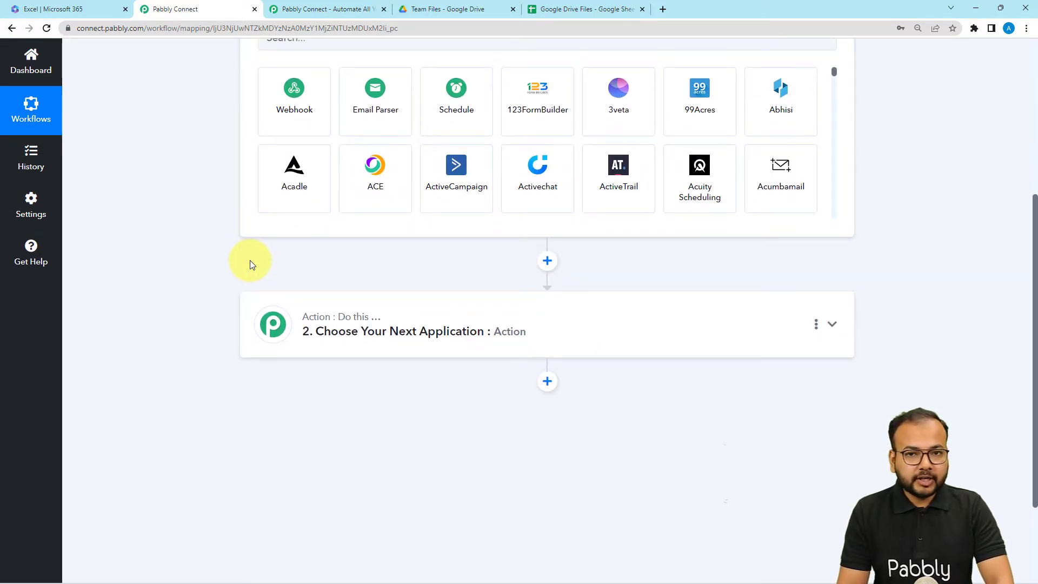
{"action": "scroll", "coordinate": [188, 269], "scroll_direction": "up", "scroll_amount": 4}
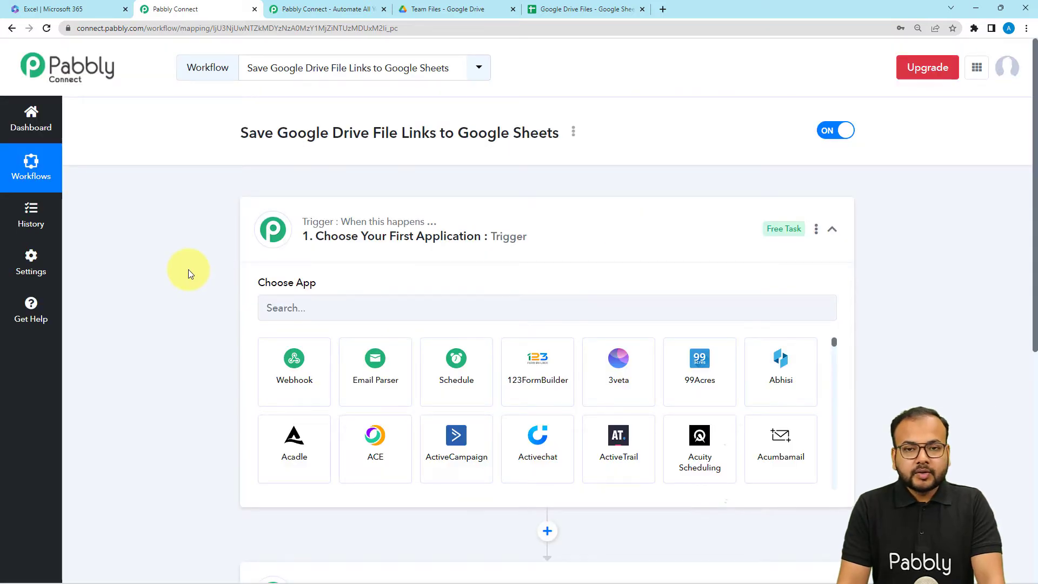
{"action": "scroll", "coordinate": [189, 269], "scroll_direction": "down", "scroll_amount": 1}
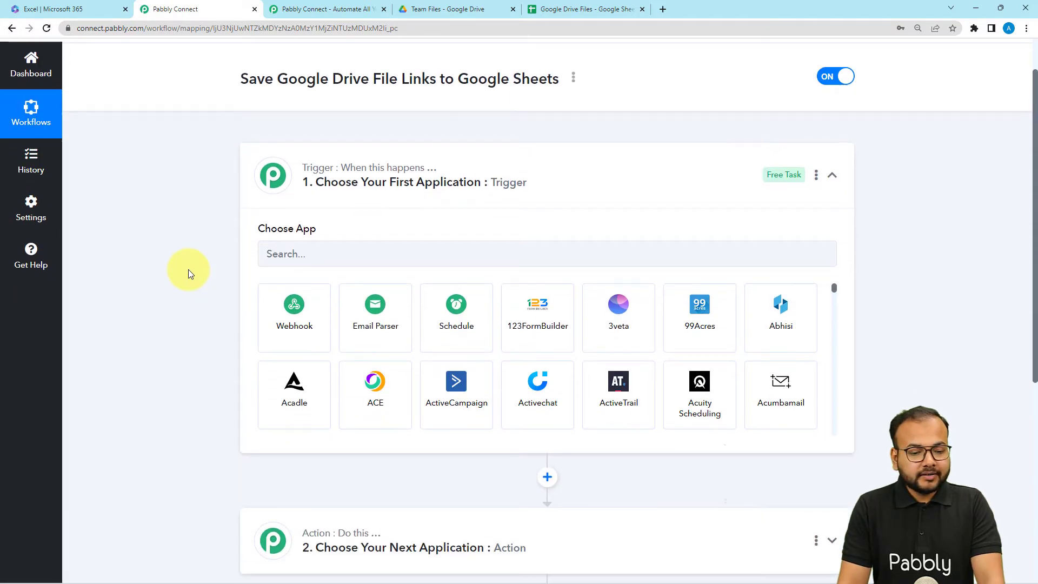
{"action": "left_click", "coordinate": [306, 252]}
{"action": "type", "text": "goo"}
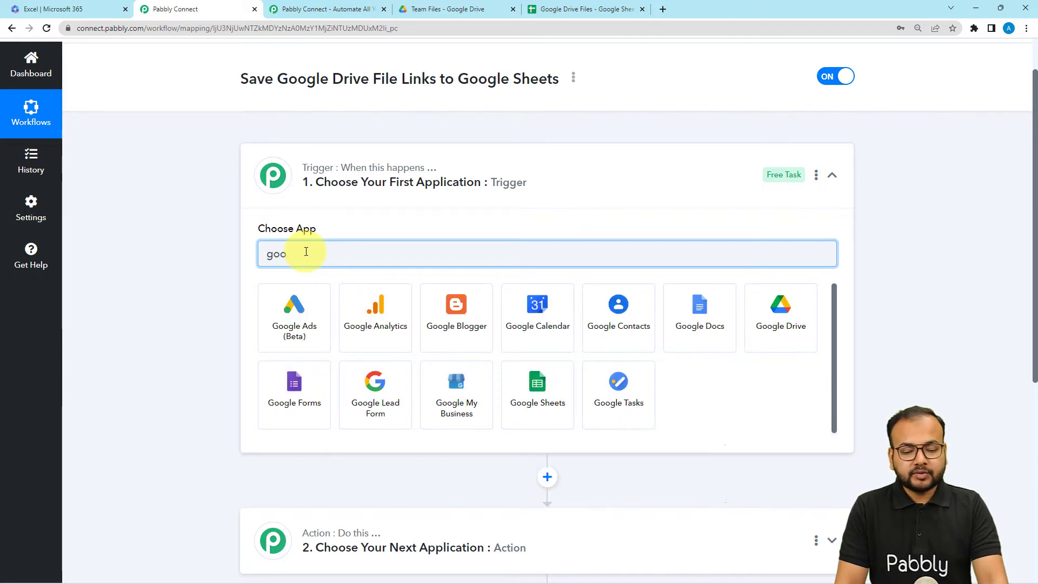
{"action": "left_click", "coordinate": [783, 331]}
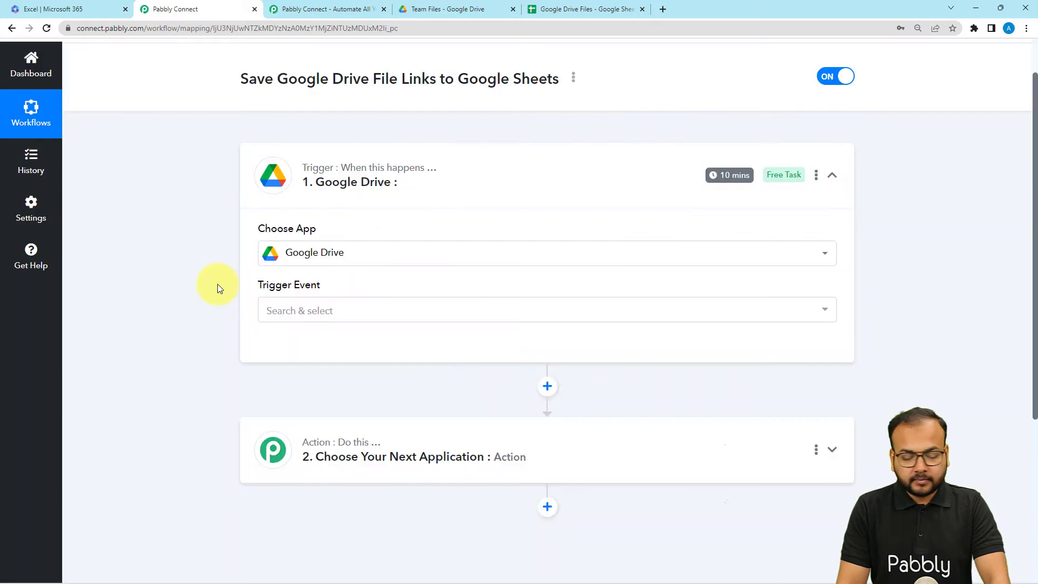
{"action": "scroll", "coordinate": [217, 284], "scroll_direction": "down", "scroll_amount": 3}
{"action": "left_click", "coordinate": [299, 153]}
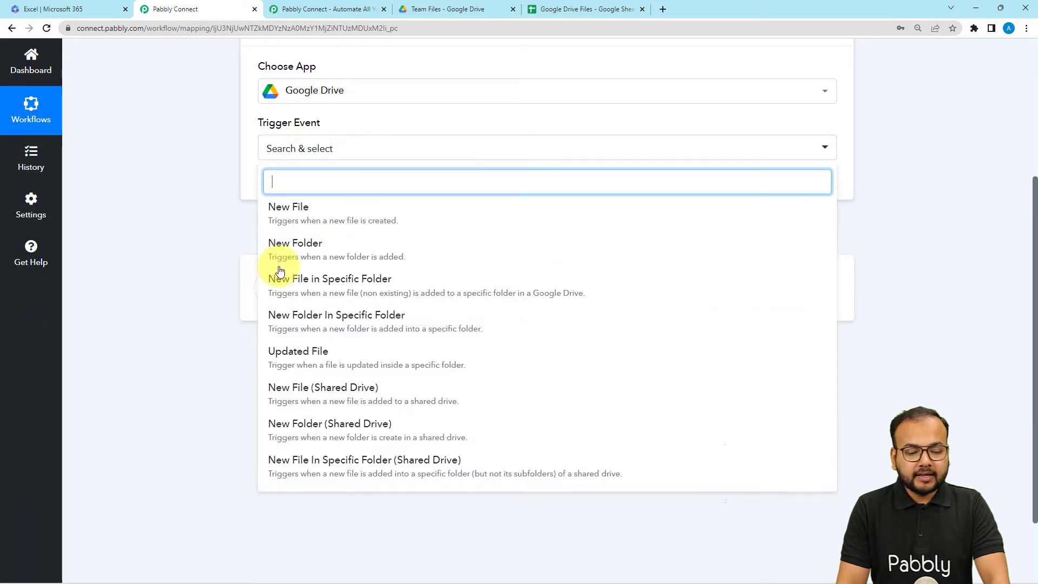
{"action": "left_click", "coordinate": [332, 295]}
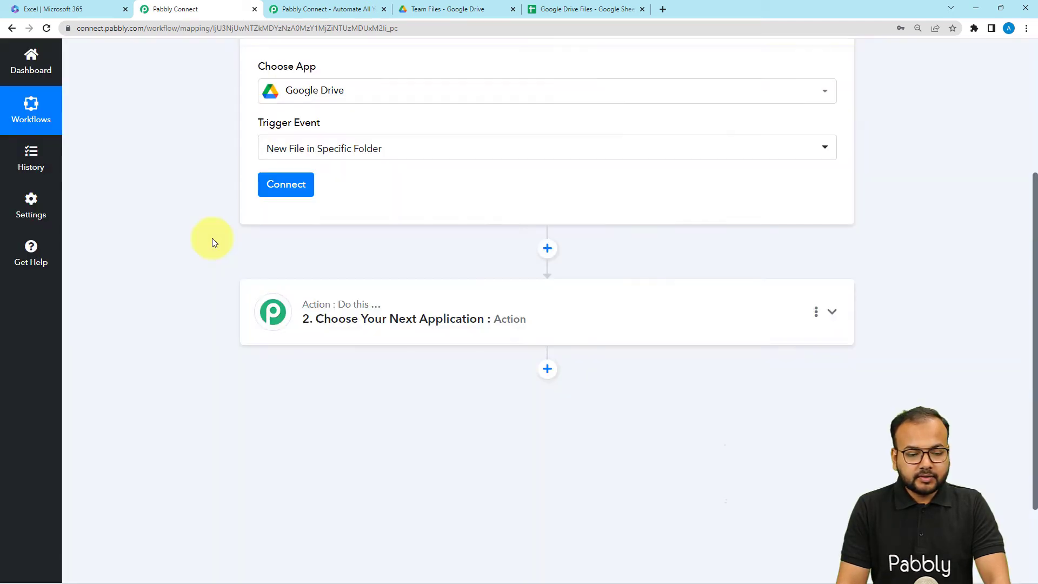
- Add a new Google Drive connection for the trigger and authorize access with the Pabbly Google account
{"action": "left_click", "coordinate": [284, 186]}
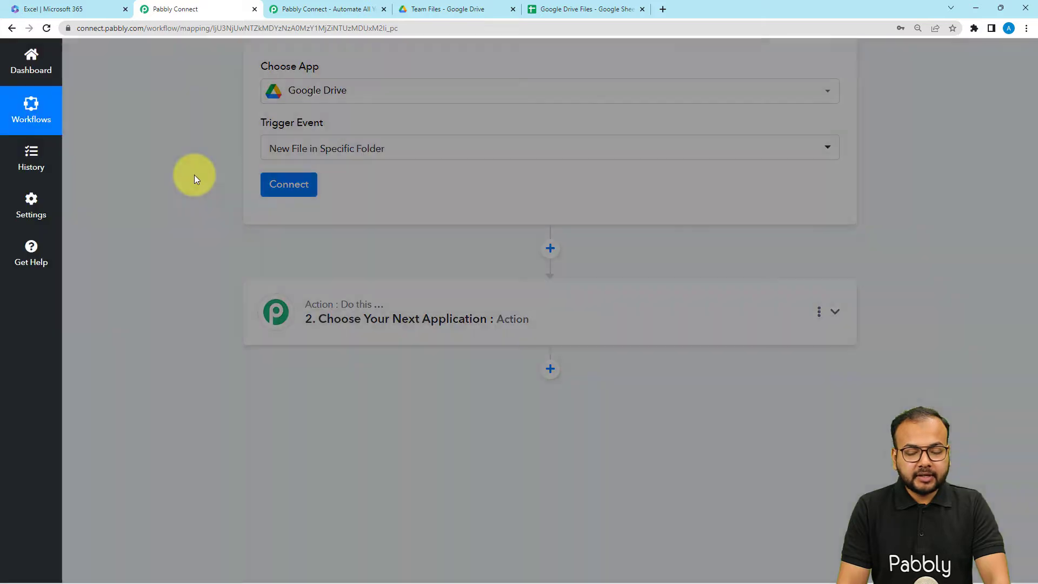
{"action": "left_click", "coordinate": [478, 173]}
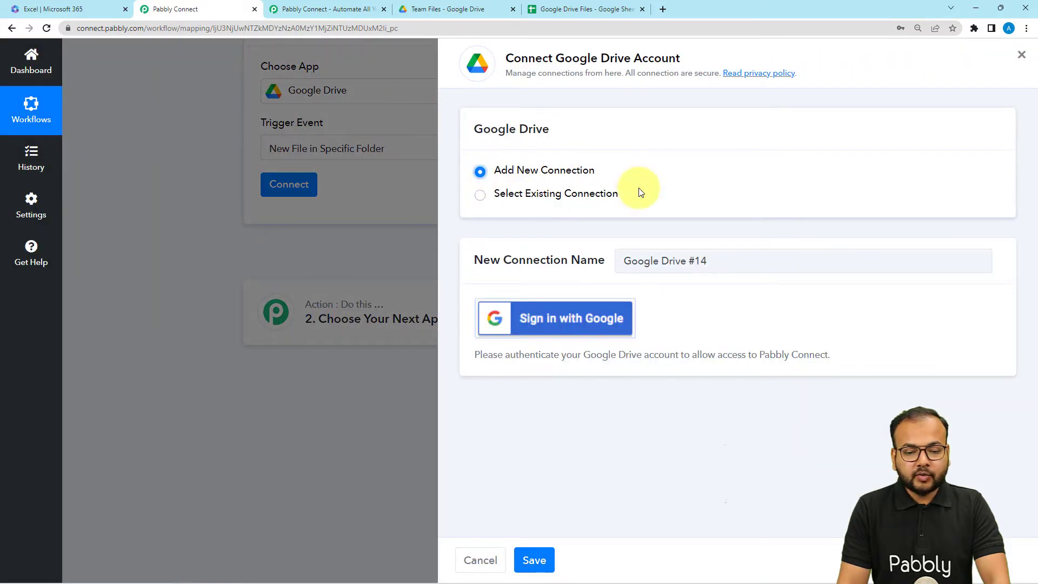
{"action": "left_click", "coordinate": [548, 316]}
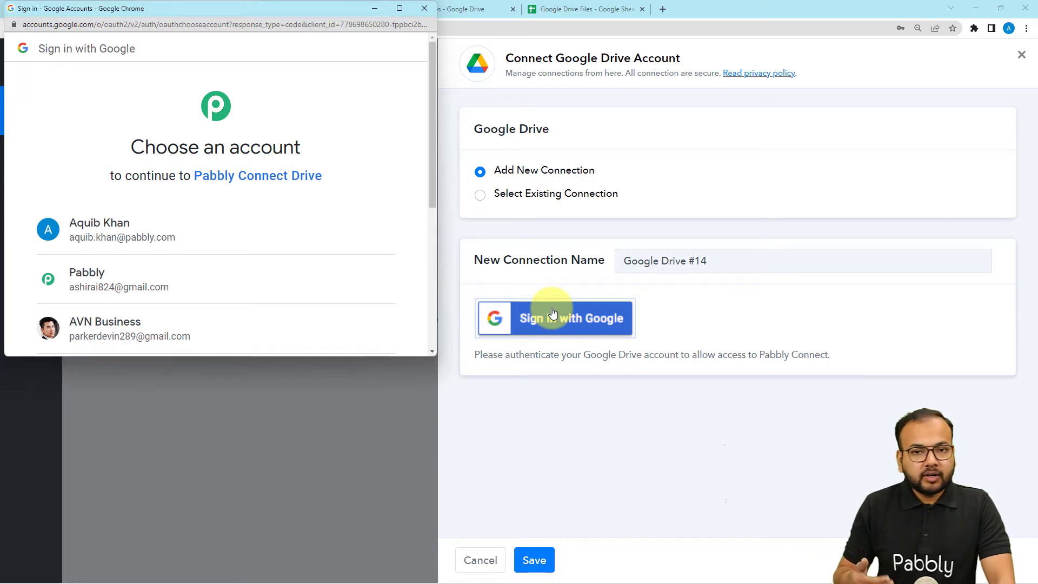
{"action": "left_click", "coordinate": [332, 274]}
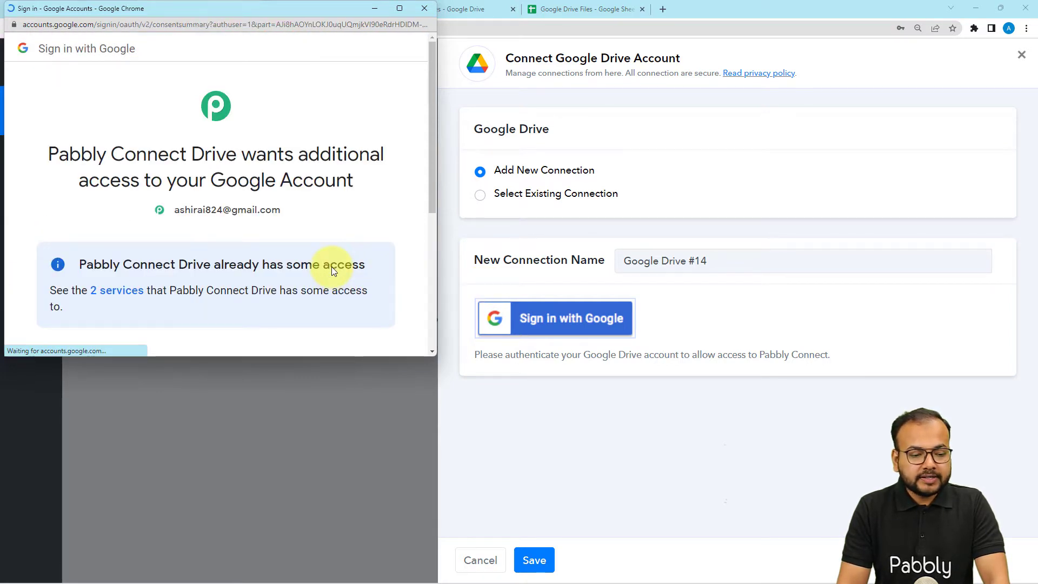
{"action": "scroll", "coordinate": [332, 267], "scroll_direction": "down", "scroll_amount": 5}
{"action": "left_click", "coordinate": [312, 257]}
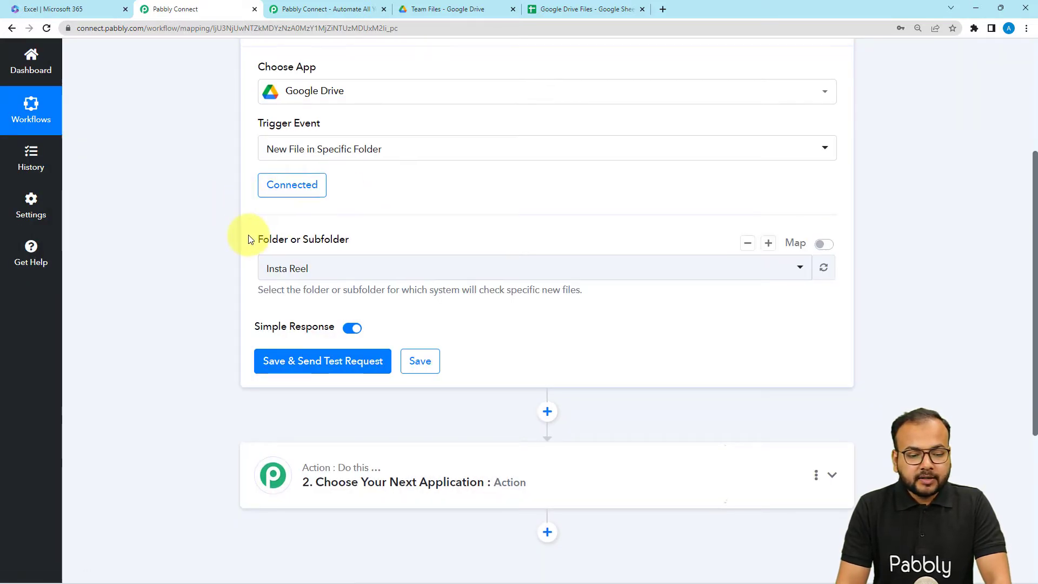
- Check the folder in Google Drive and set the trigger's Folder or Subfolder to Team Files
{"action": "scroll", "coordinate": [250, 240], "scroll_direction": "up", "scroll_amount": 2}
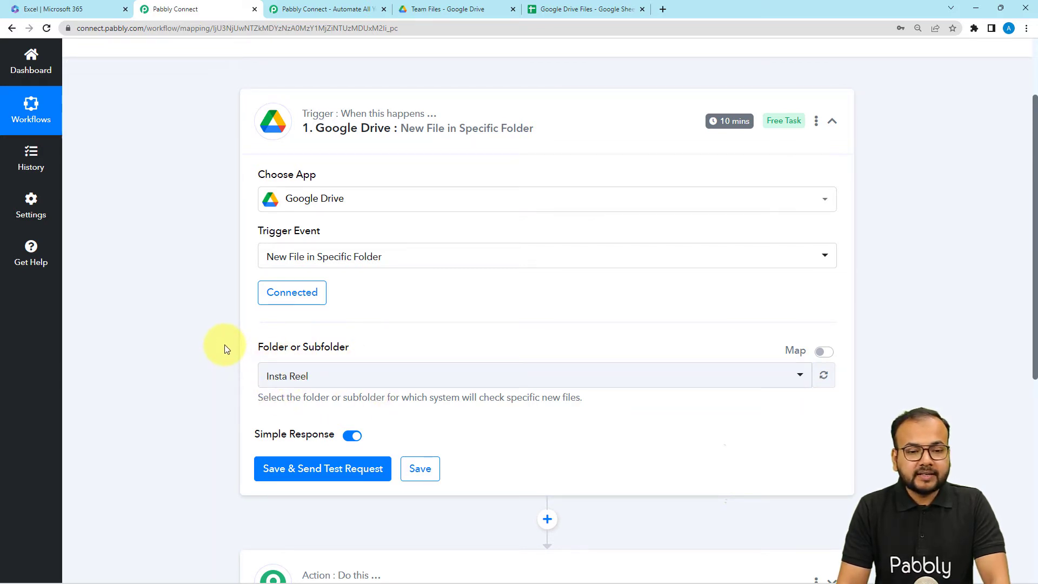
{"action": "left_click", "coordinate": [434, 12]}
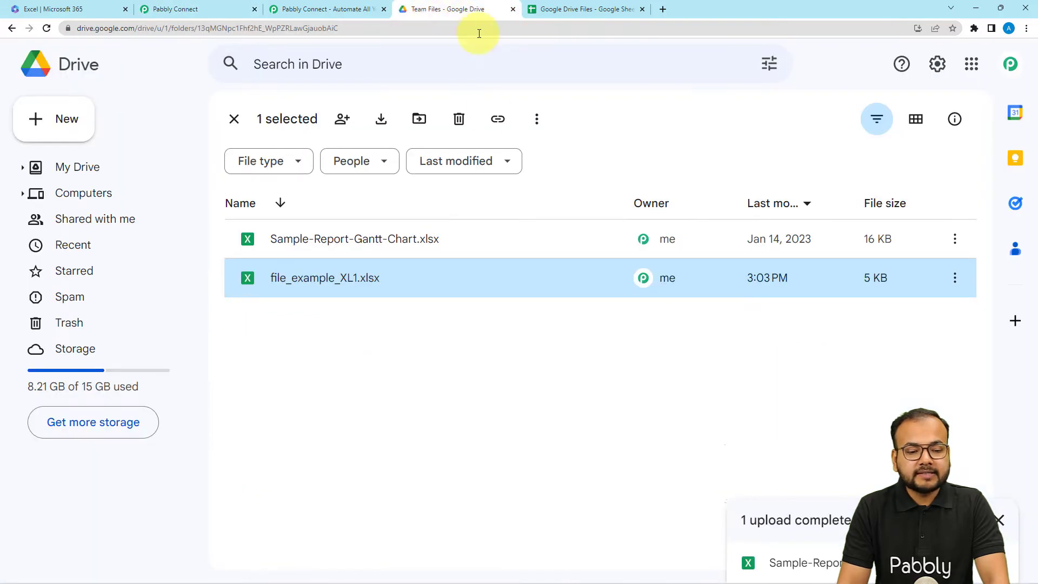
{"action": "left_click", "coordinate": [371, 310]}
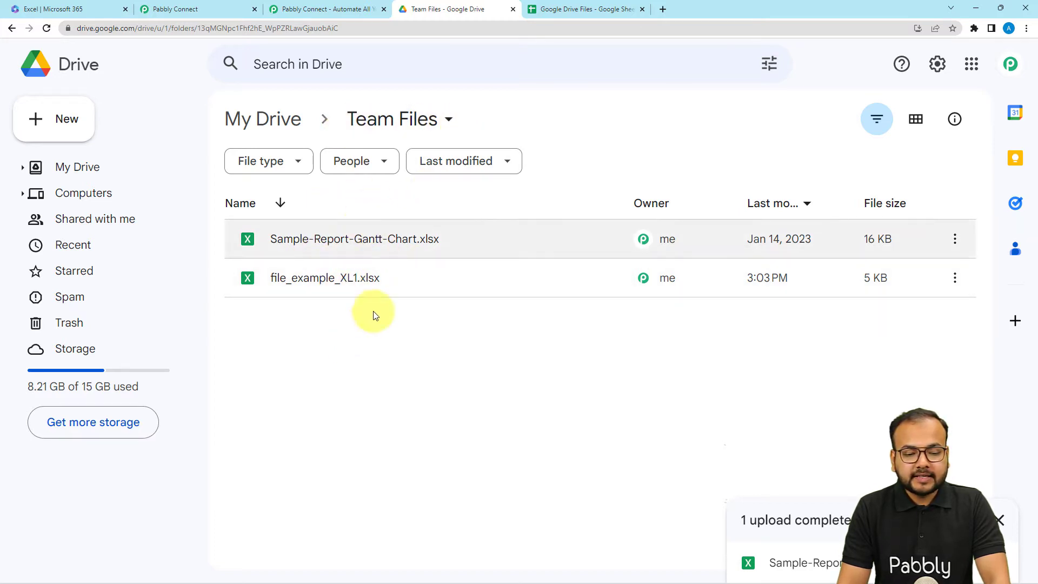
{"action": "left_click", "coordinate": [168, 9]}
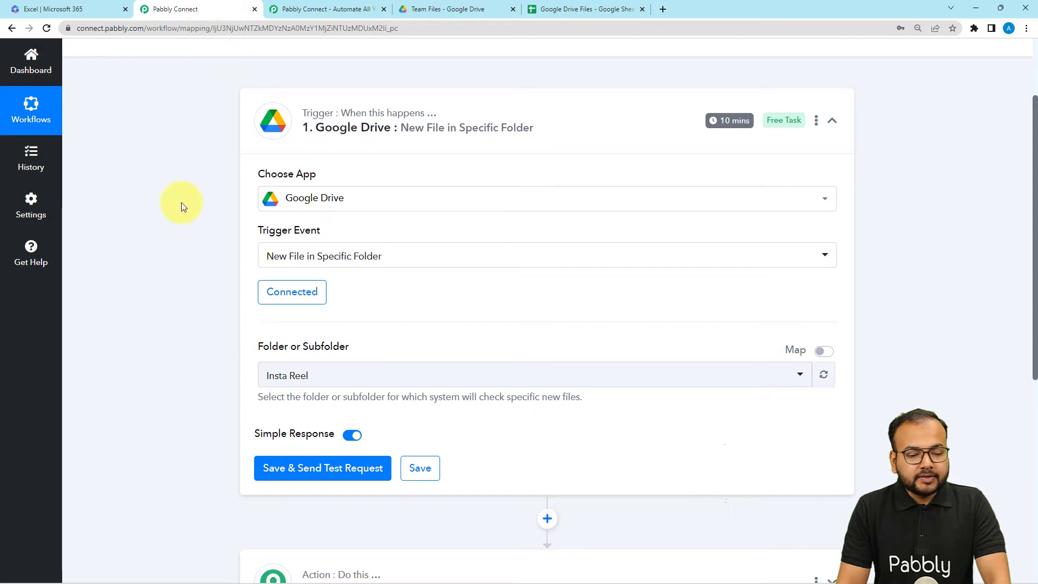
{"action": "scroll", "coordinate": [184, 205], "scroll_direction": "down", "scroll_amount": 3}
{"action": "left_click", "coordinate": [301, 214]}
{"action": "type", "text": "tea"}
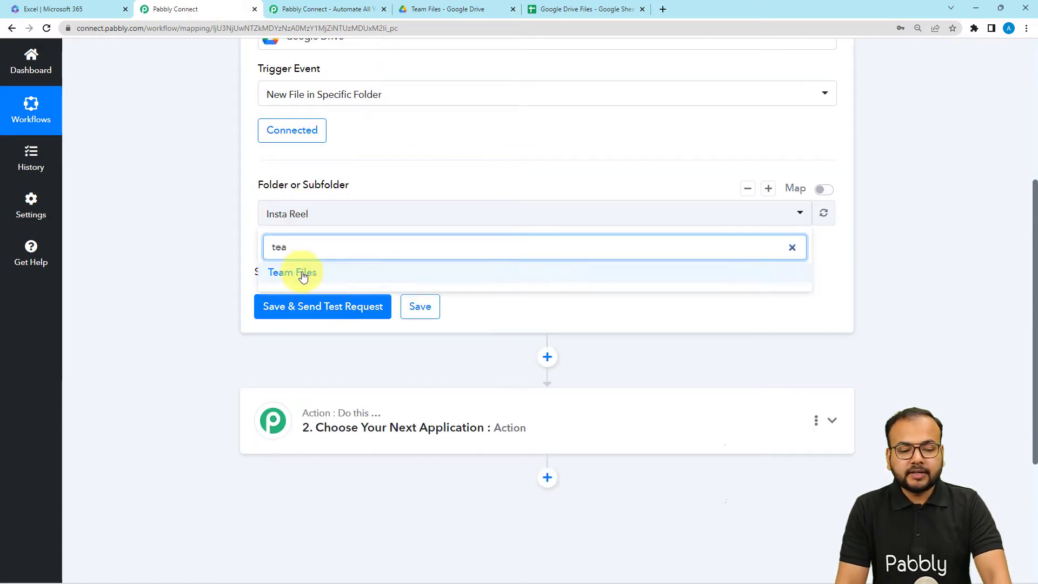
{"action": "left_click", "coordinate": [303, 274]}
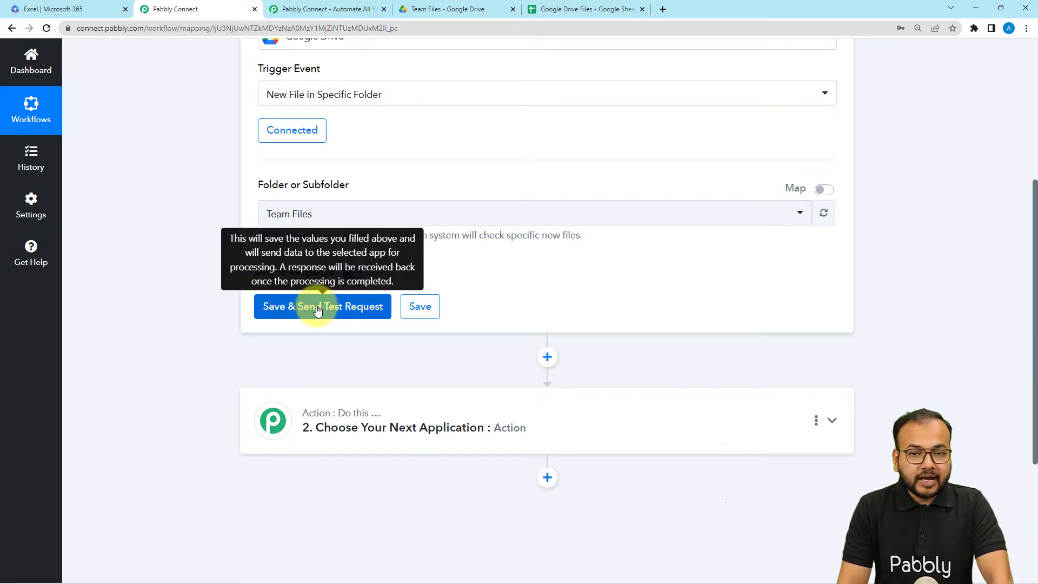
- Check the files in the Team Files folder in Google Drive, and save the trigger and send a test request
{"action": "left_click", "coordinate": [460, 9]}
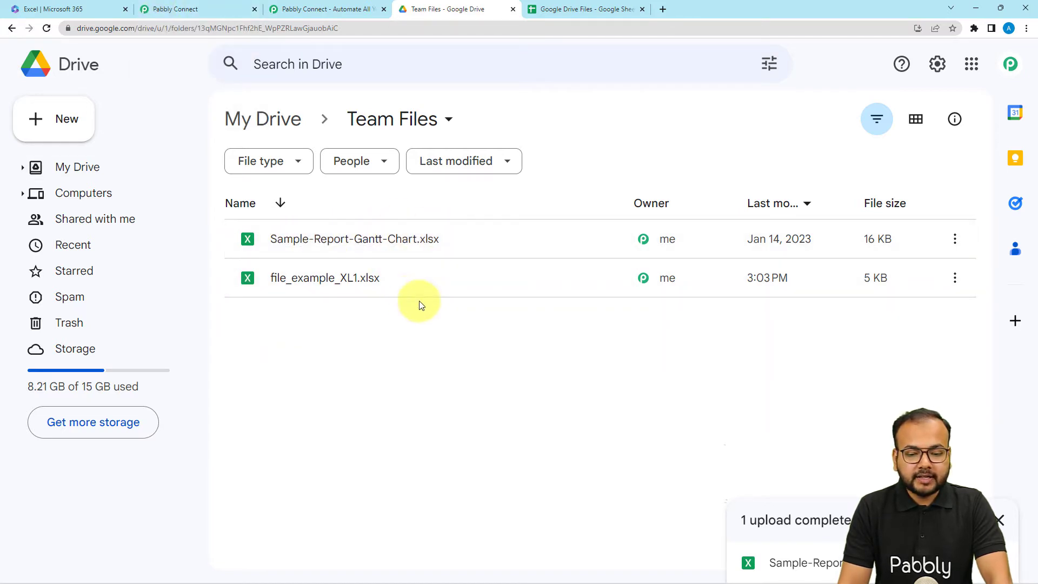
{"action": "left_click", "coordinate": [232, 9]}
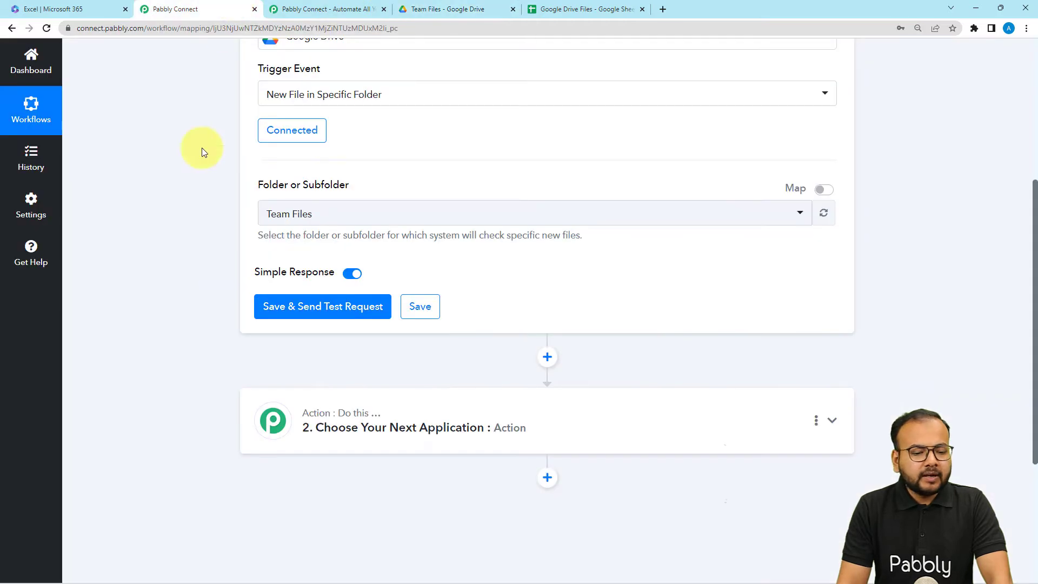
{"action": "left_click", "coordinate": [285, 315]}
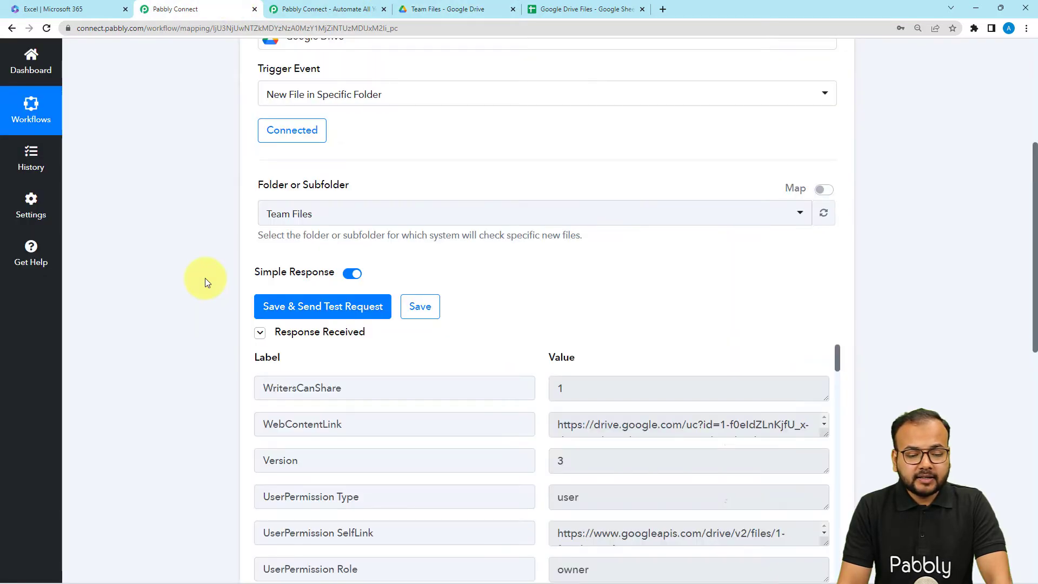
- Compare the Title value in the trigger response with the uploaded spreadsheet's name in the Team Files folder in Google Drive
{"action": "scroll", "coordinate": [205, 278], "scroll_direction": "down", "scroll_amount": 3}
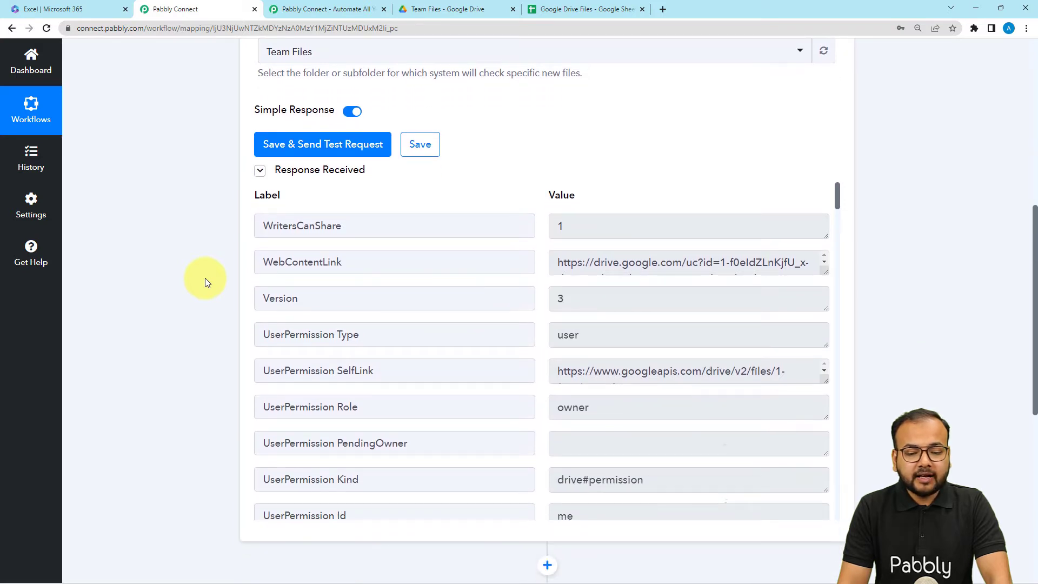
{"action": "scroll", "coordinate": [346, 313], "scroll_direction": "down", "scroll_amount": 2}
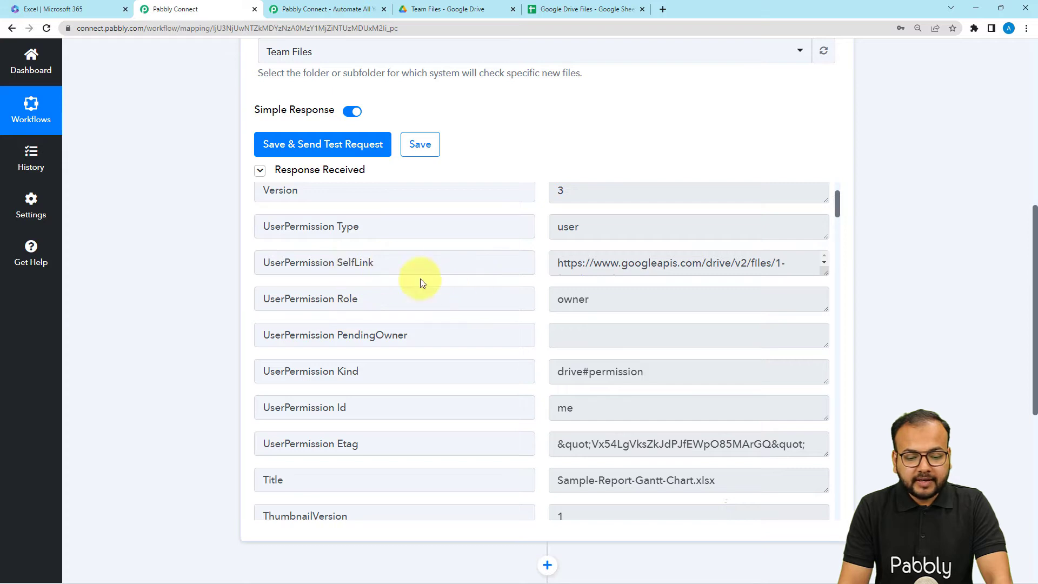
{"action": "scroll", "coordinate": [395, 320], "scroll_direction": "down", "scroll_amount": 3}
{"action": "scroll", "coordinate": [396, 324], "scroll_direction": "down", "scroll_amount": 1}
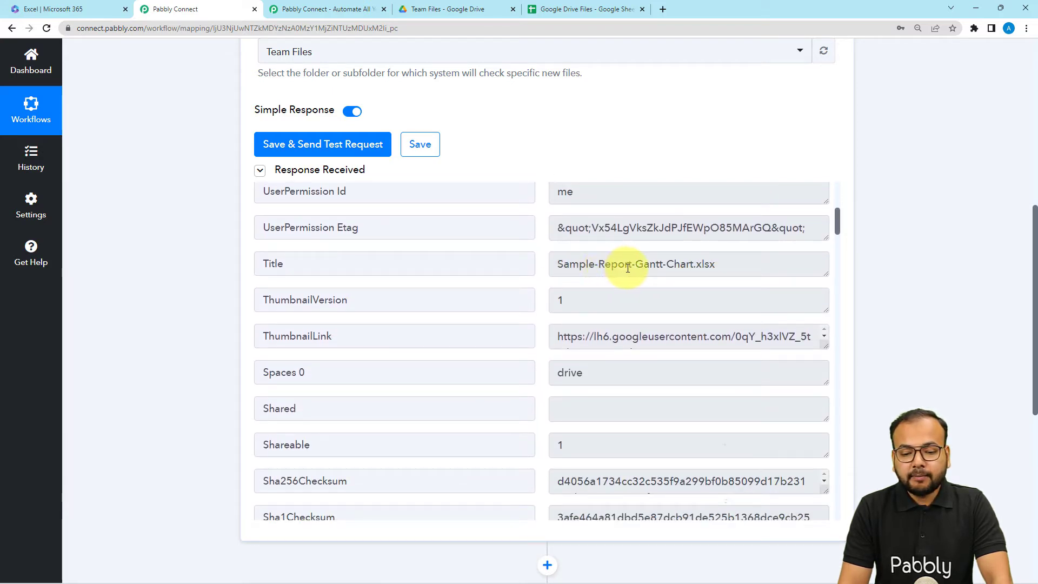
{"action": "left_click", "coordinate": [439, 8]}
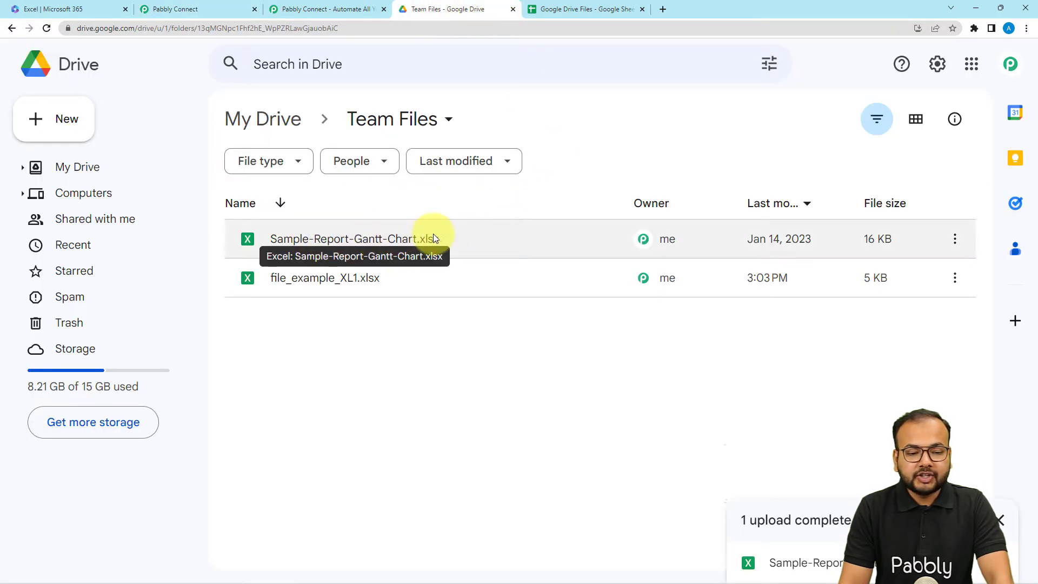
{"action": "left_click", "coordinate": [232, 8]}
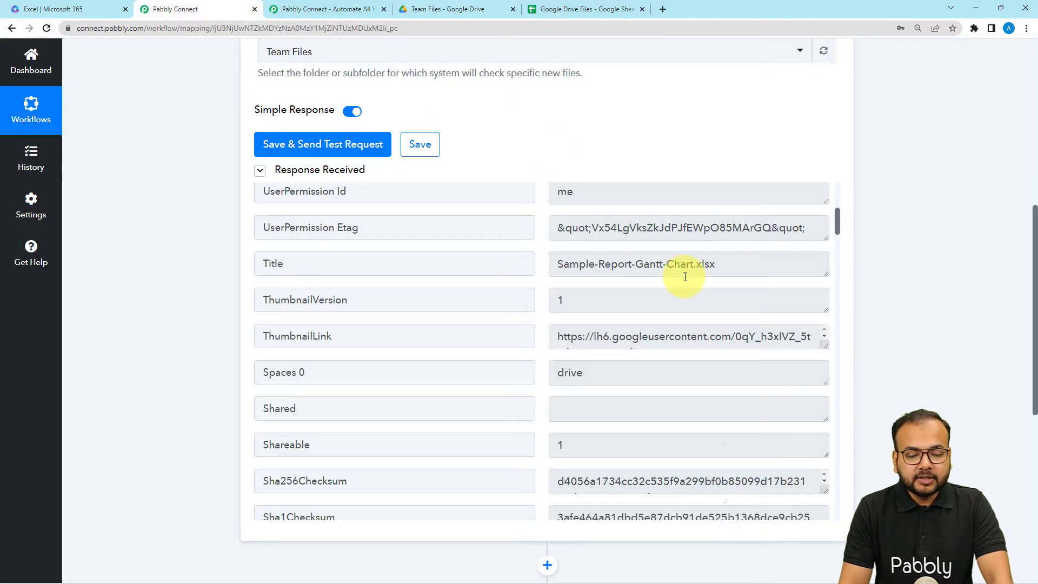
- Examine the remaining trigger response fields, especially FullFileExtension, and enlarge the DownloadUrl value to read the full link
{"action": "scroll", "coordinate": [685, 277], "scroll_direction": "down", "scroll_amount": 2}
{"action": "scroll", "coordinate": [695, 378], "scroll_direction": "down", "scroll_amount": 1}
{"action": "scroll", "coordinate": [461, 378], "scroll_direction": "down", "scroll_amount": 3}
{"action": "scroll", "coordinate": [461, 381], "scroll_direction": "down", "scroll_amount": 3}
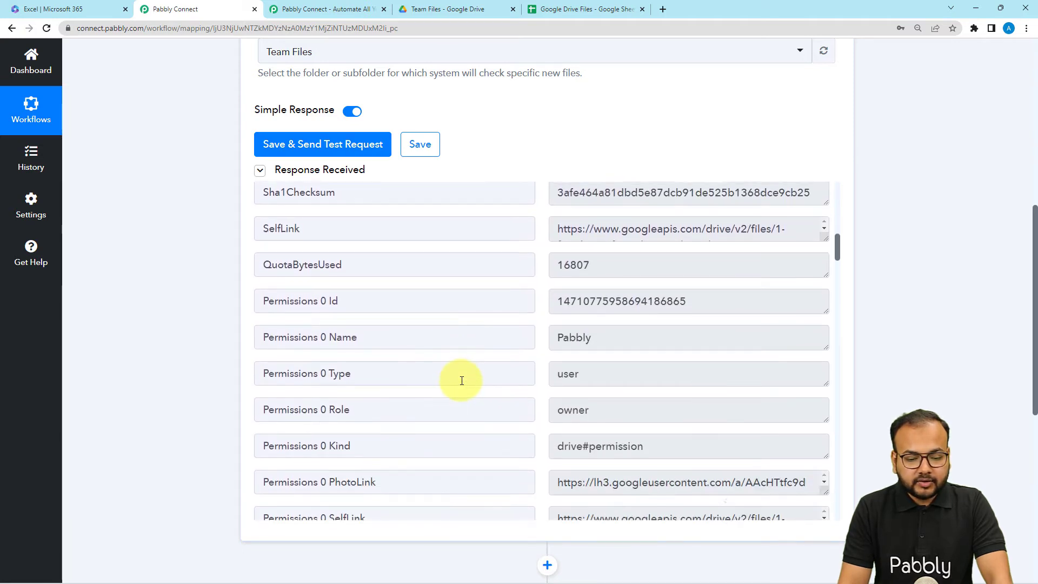
{"action": "scroll", "coordinate": [461, 381], "scroll_direction": "down", "scroll_amount": 6}
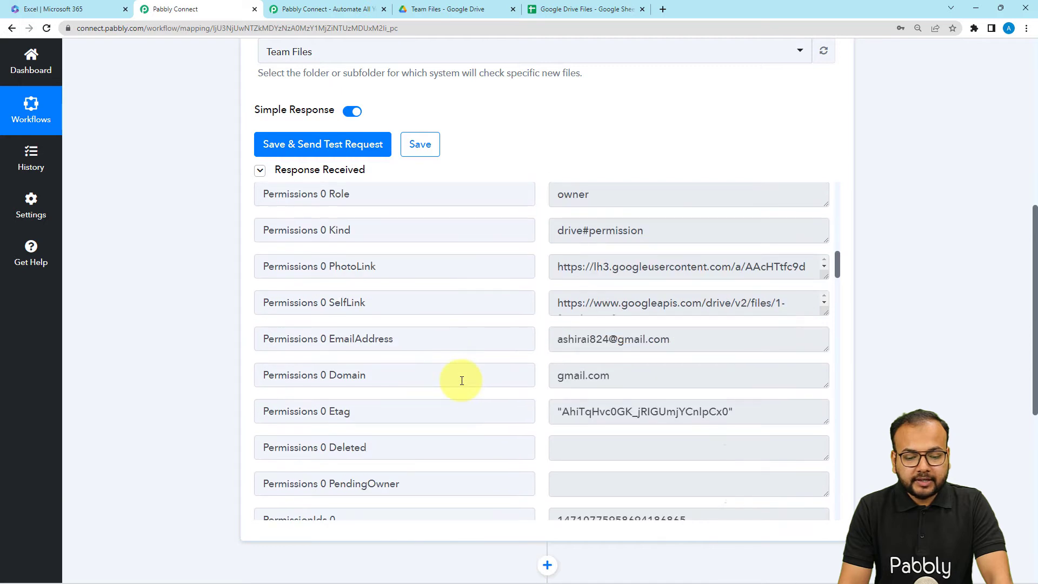
{"action": "scroll", "coordinate": [462, 381], "scroll_direction": "down", "scroll_amount": 10}
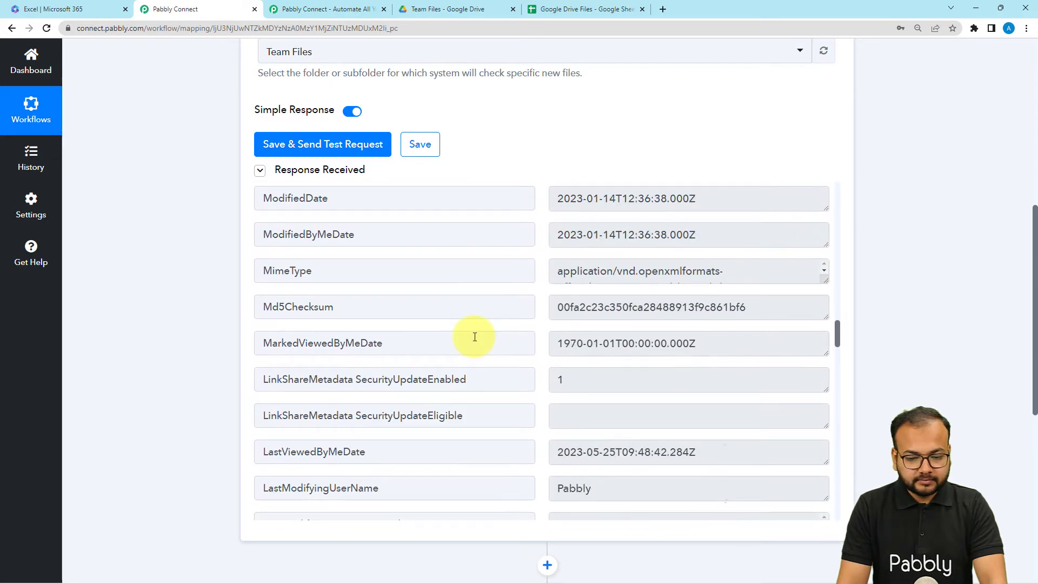
{"action": "scroll", "coordinate": [474, 337], "scroll_direction": "down", "scroll_amount": 6}
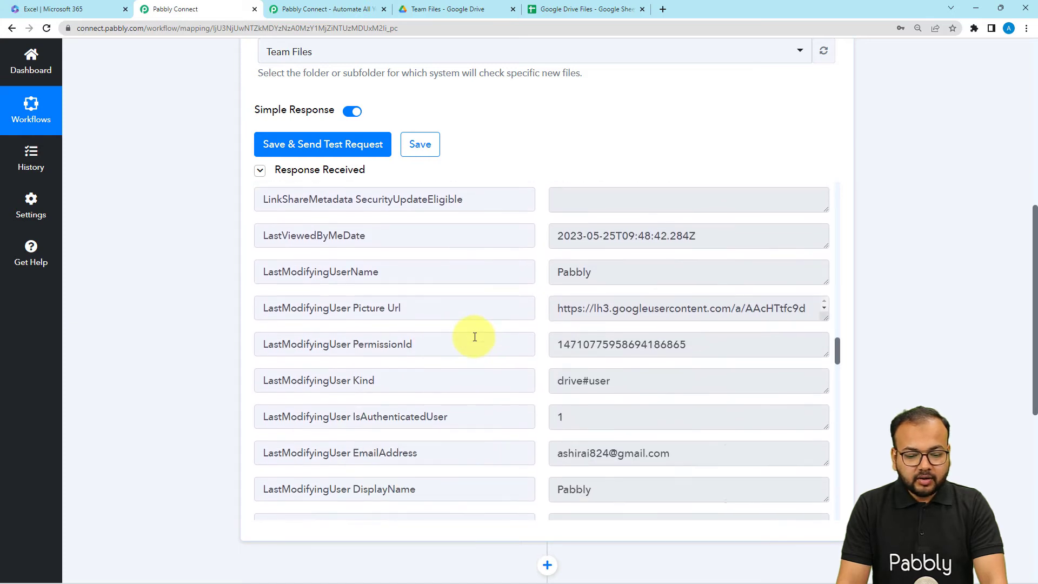
{"action": "scroll", "coordinate": [475, 337], "scroll_direction": "down", "scroll_amount": 7}
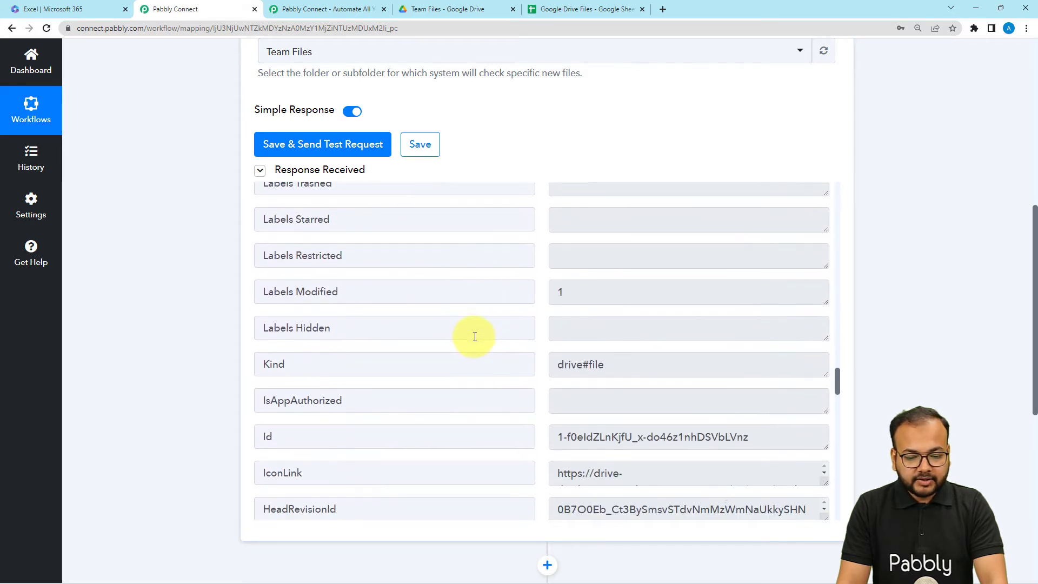
{"action": "scroll", "coordinate": [475, 337], "scroll_direction": "down", "scroll_amount": 3}
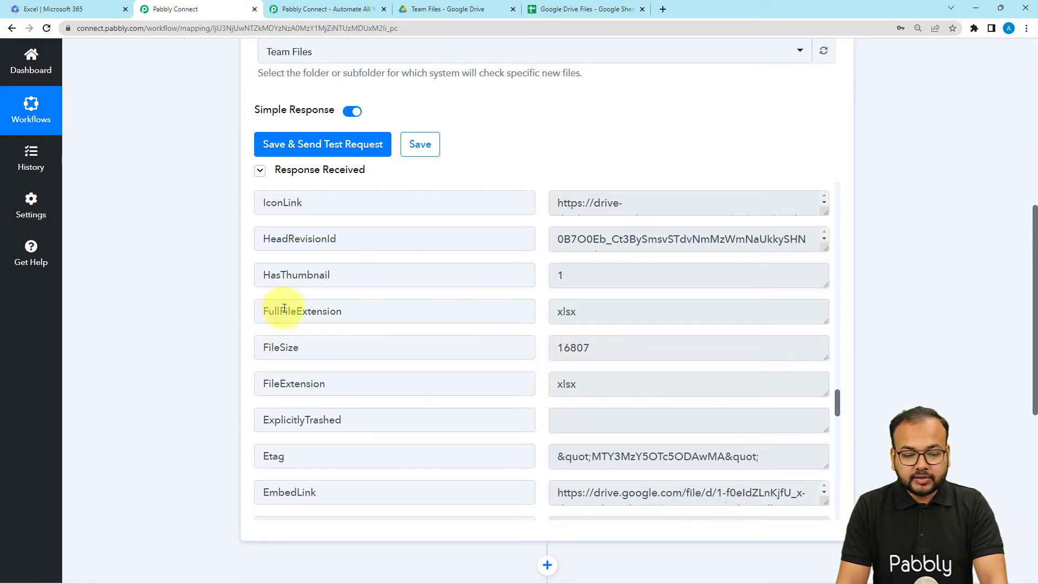
{"action": "left_click_drag", "start_coordinate": [264, 311], "coordinate": [337, 312]}
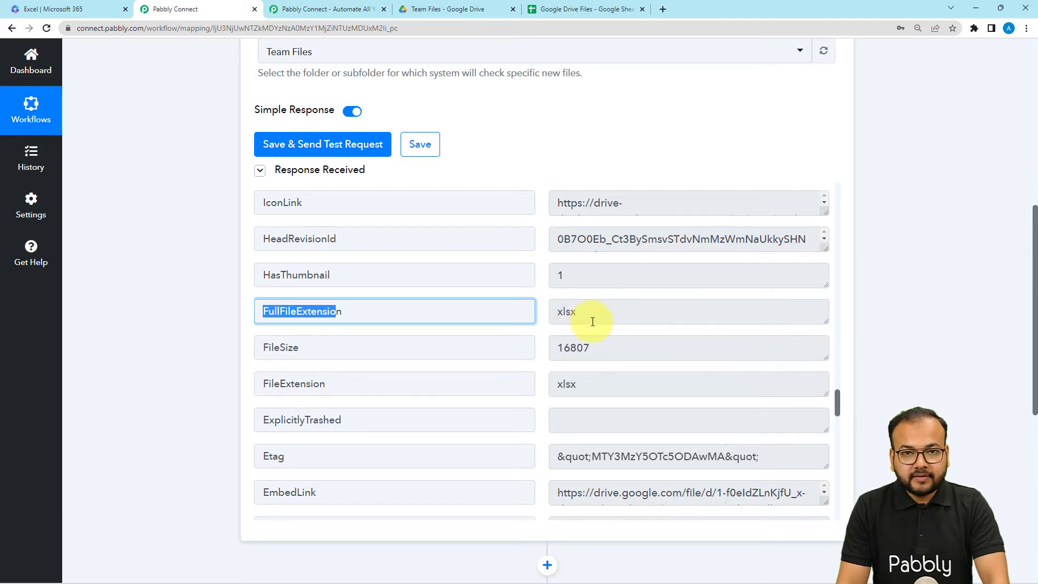
{"action": "scroll", "coordinate": [593, 321], "scroll_direction": "down", "scroll_amount": 4}
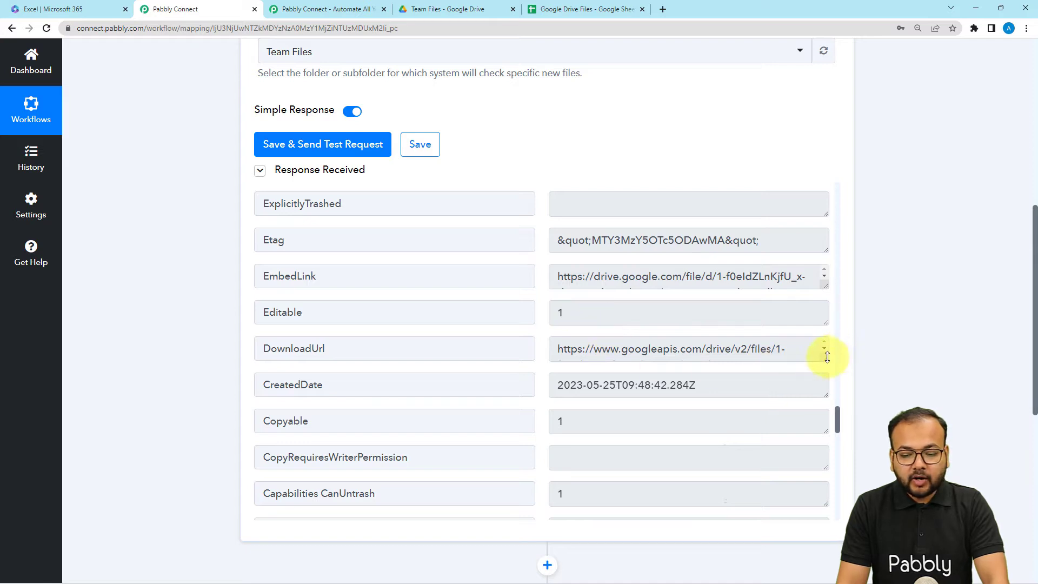
{"action": "left_click_drag", "start_coordinate": [825, 365], "coordinate": [830, 433]}
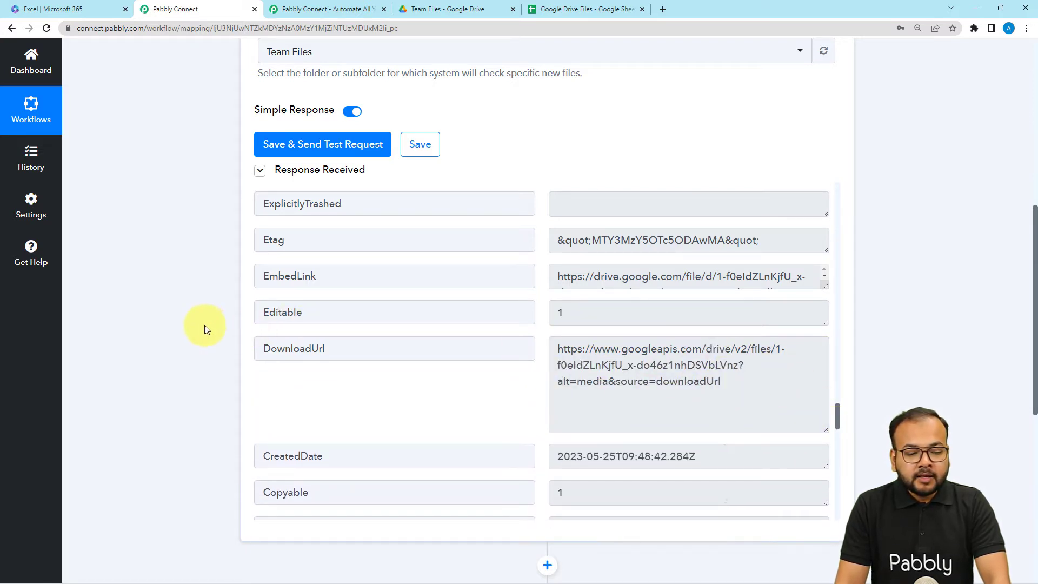
- Check the column headers in the Google Drive Files spreadsheet and return to the Pabbly Connect workflow
{"action": "scroll", "coordinate": [207, 330], "scroll_direction": "down", "scroll_amount": 5}
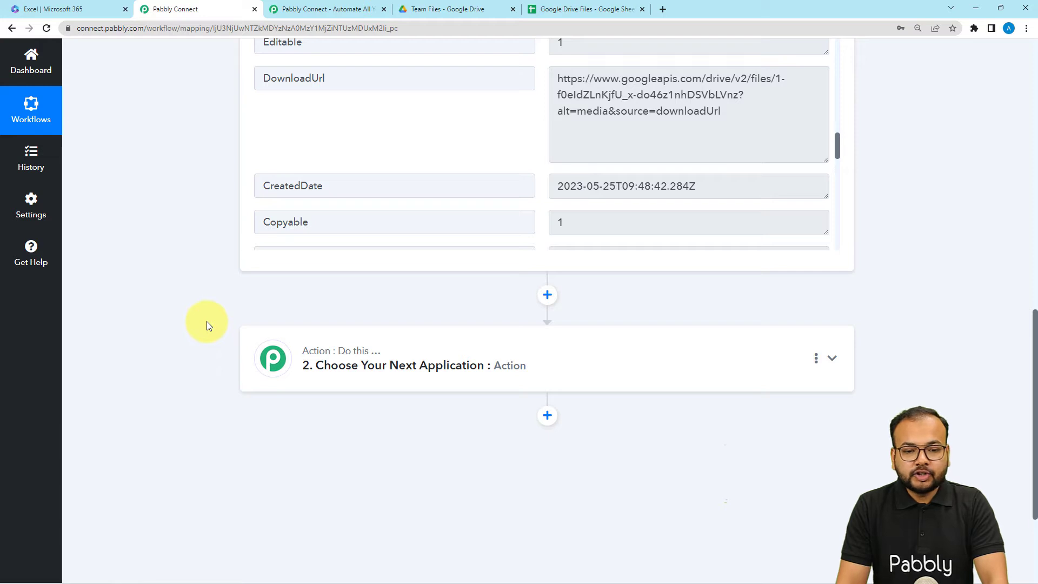
{"action": "left_click", "coordinate": [553, 16]}
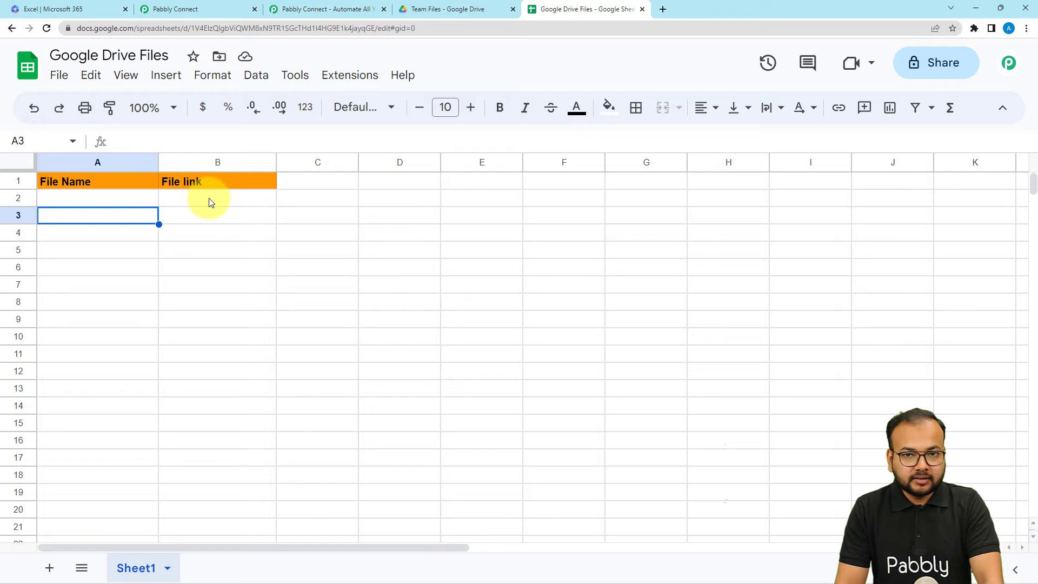
{"action": "left_click", "coordinate": [185, 8]}
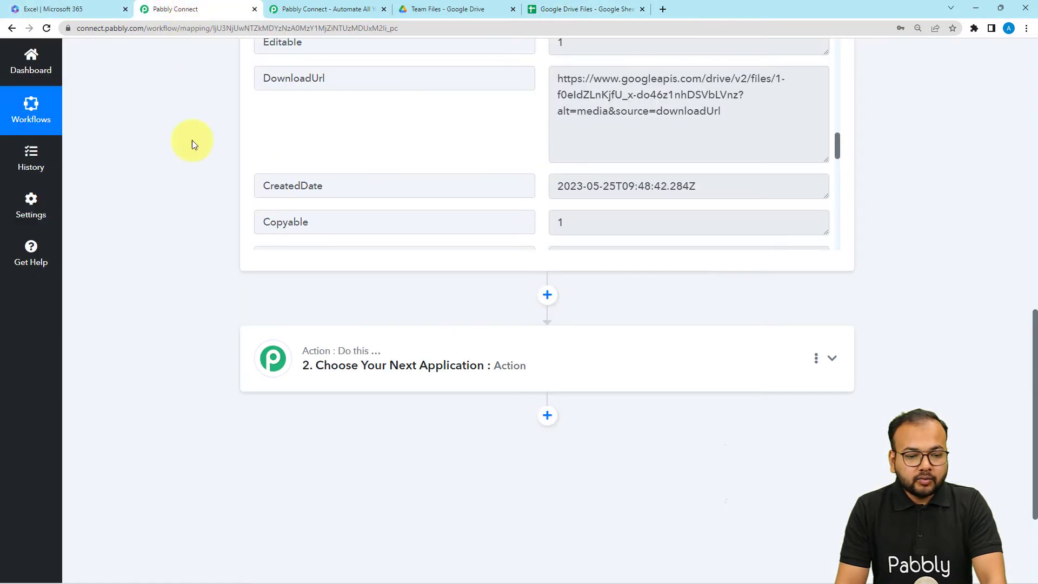
- Set the app of the workflow's second step to Filter by Pabbly
{"action": "scroll", "coordinate": [200, 188], "scroll_direction": "up", "scroll_amount": 1}
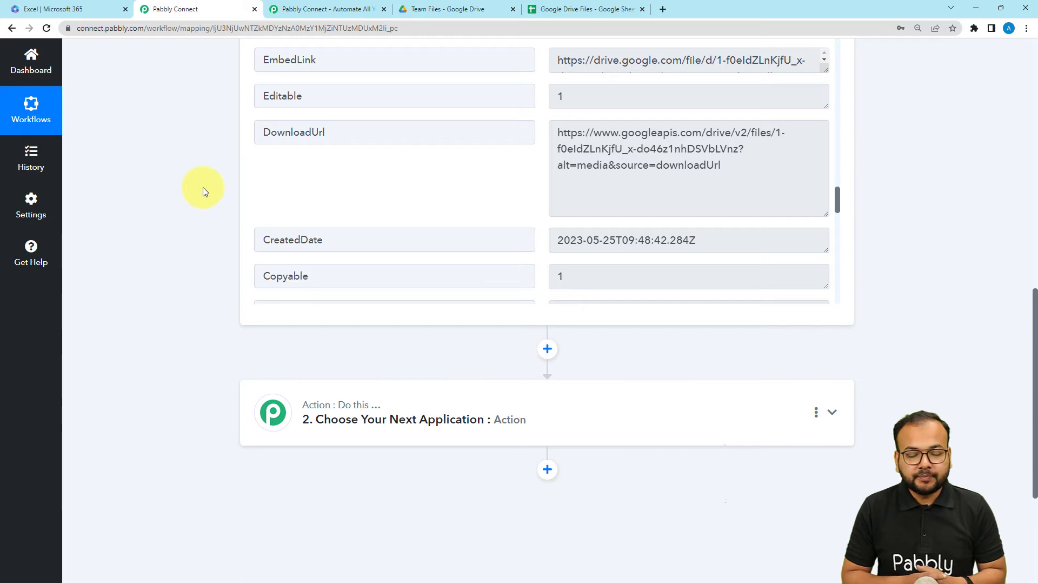
{"action": "scroll", "coordinate": [203, 187], "scroll_direction": "down", "scroll_amount": 3}
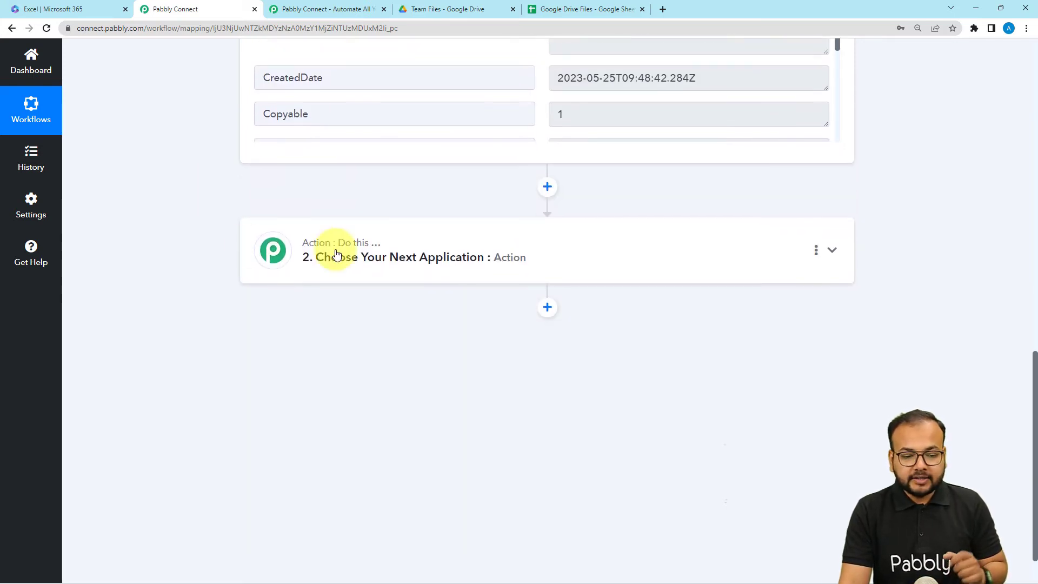
{"action": "left_click", "coordinate": [337, 253]}
{"action": "scroll", "coordinate": [341, 243], "scroll_direction": "down", "scroll_amount": 1}
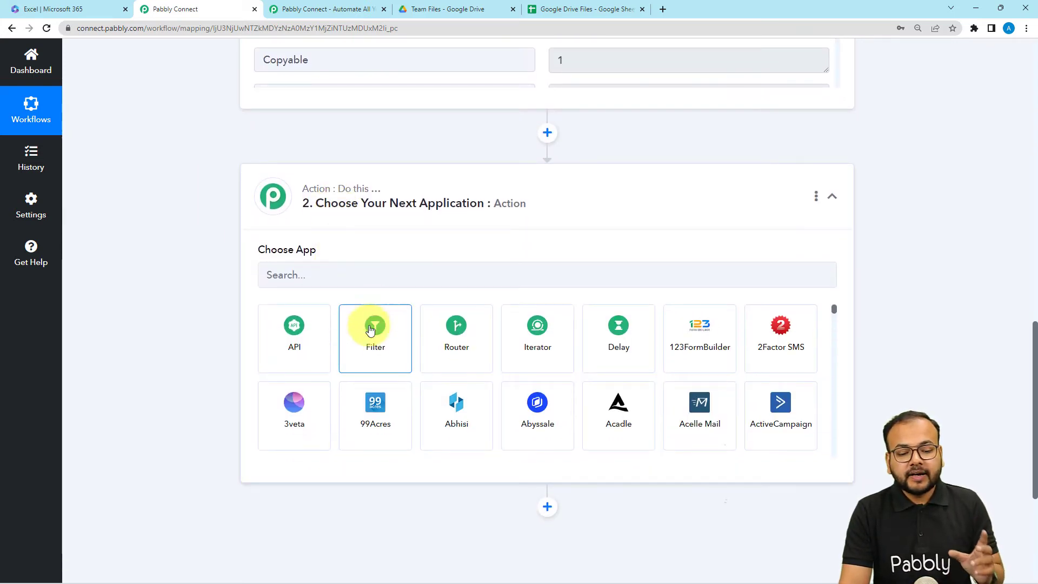
{"action": "left_click", "coordinate": [385, 364]}
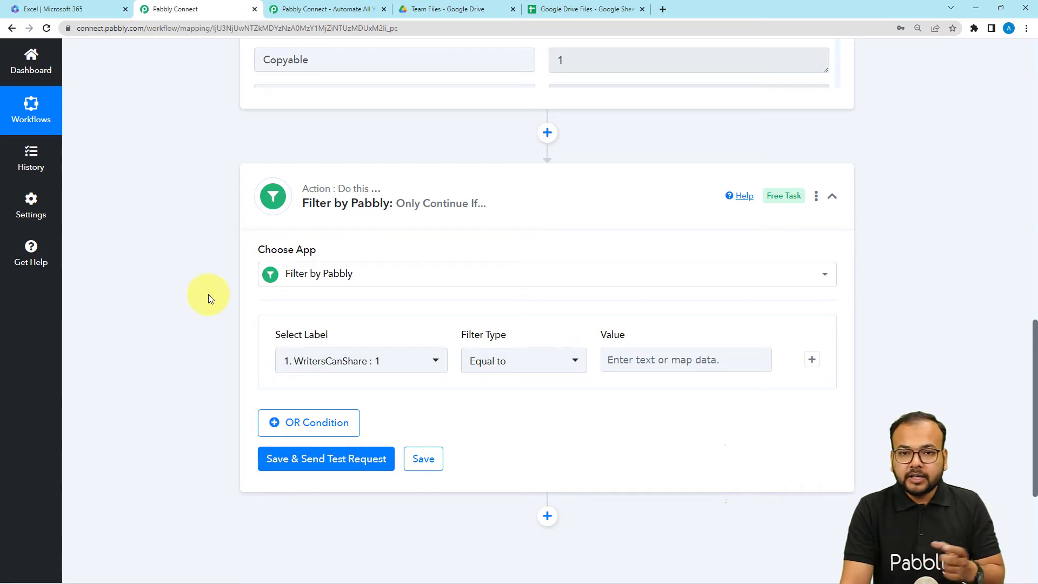
- Find the FullFileExtension field in the trigger response and set it as the filter condition's label
{"action": "scroll", "coordinate": [210, 293], "scroll_direction": "down", "scroll_amount": 2}
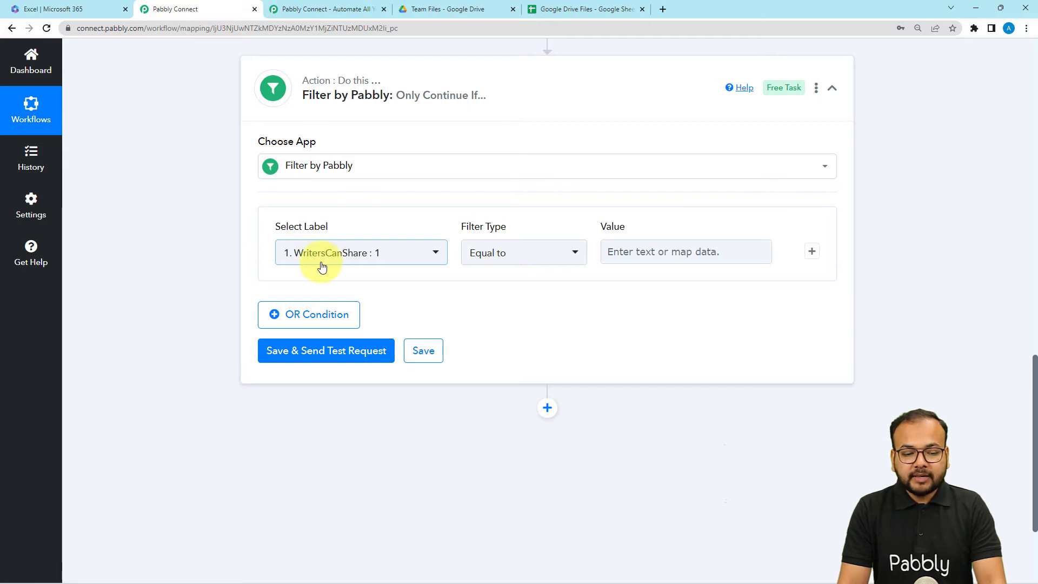
{"action": "scroll", "coordinate": [228, 262], "scroll_direction": "up", "scroll_amount": 8}
{"action": "scroll", "coordinate": [228, 262], "scroll_direction": "up", "scroll_amount": 2}
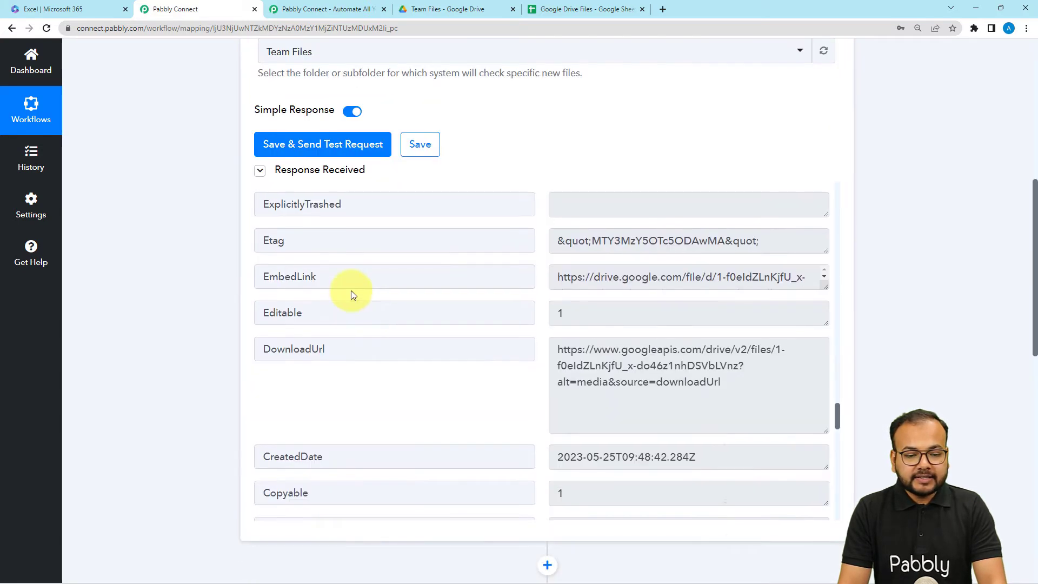
{"action": "scroll", "coordinate": [352, 294], "scroll_direction": "up", "scroll_amount": 5}
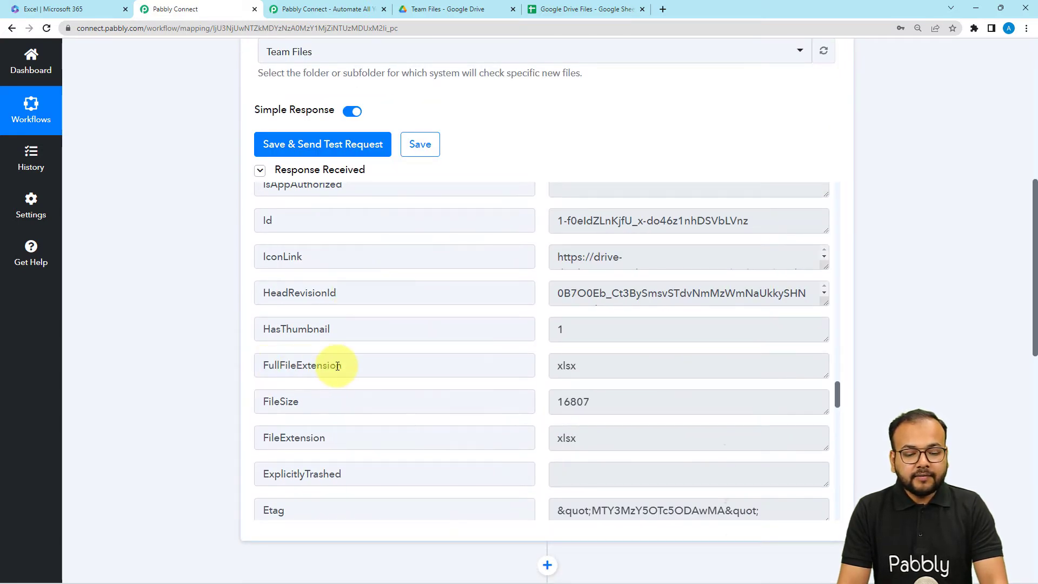
{"action": "left_click_drag", "start_coordinate": [347, 364], "coordinate": [249, 367]}
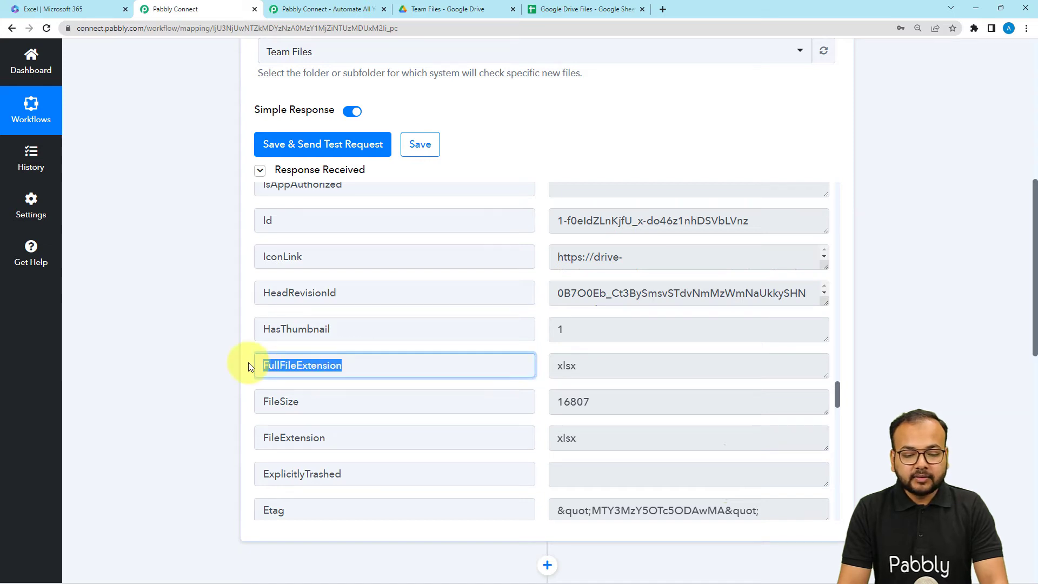
{"action": "scroll", "coordinate": [249, 367], "scroll_direction": "down", "scroll_amount": 9}
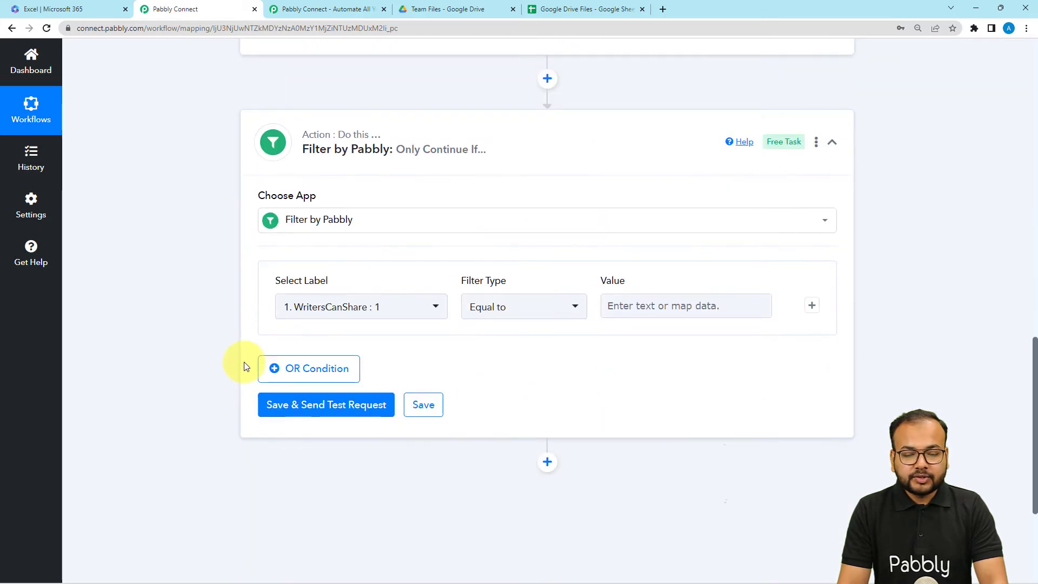
{"action": "left_click", "coordinate": [347, 309]}
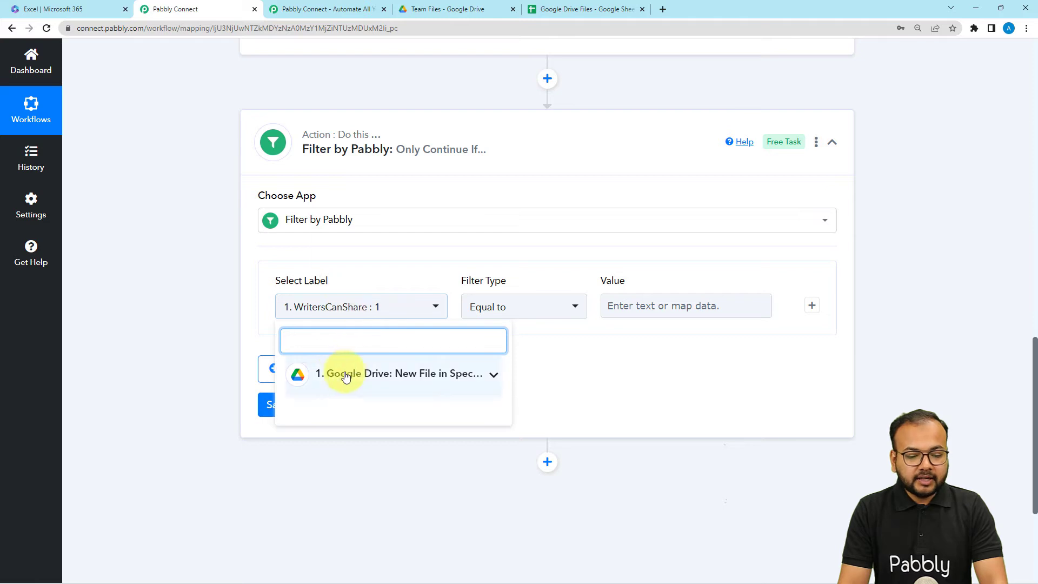
{"action": "left_click", "coordinate": [373, 380]}
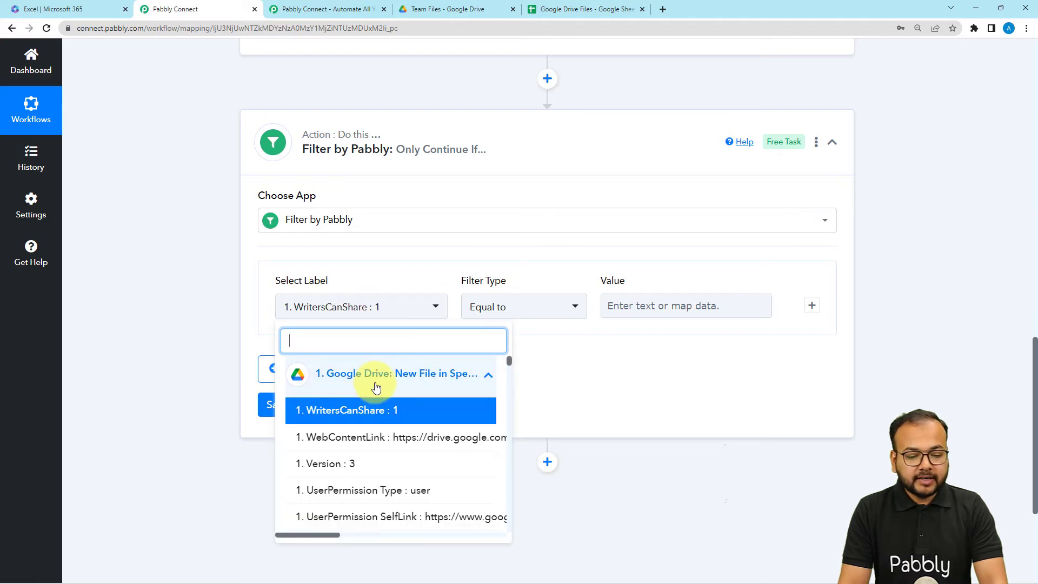
{"action": "scroll", "coordinate": [379, 456], "scroll_direction": "down", "scroll_amount": 8}
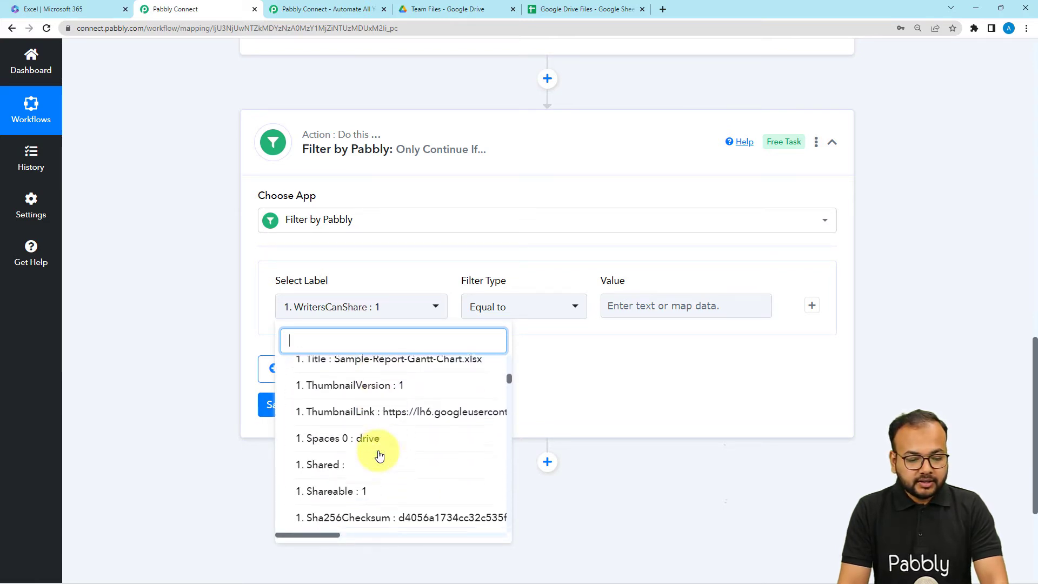
{"action": "scroll", "coordinate": [380, 455], "scroll_direction": "down", "scroll_amount": 8}
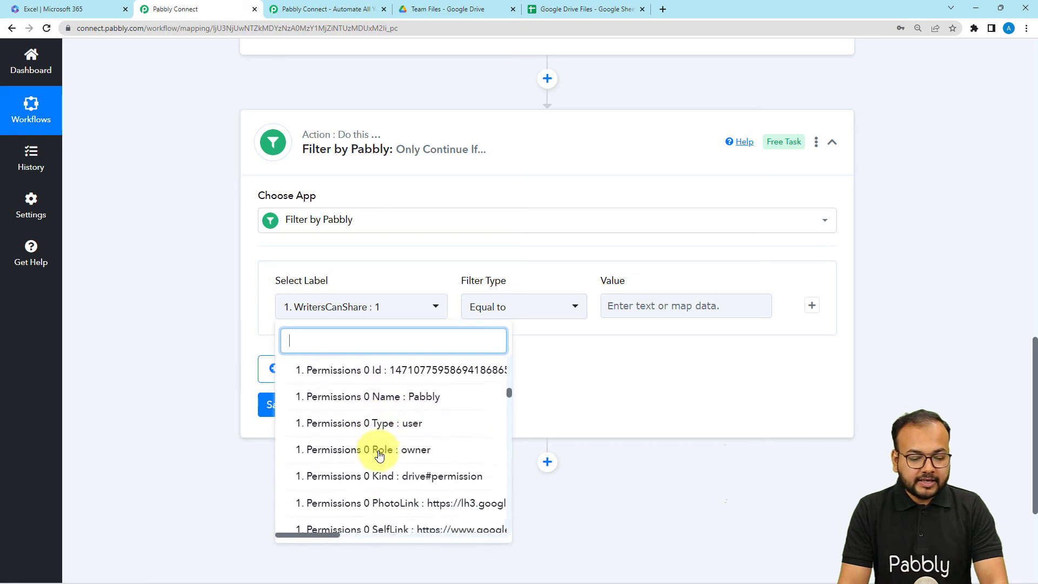
{"action": "scroll", "coordinate": [379, 456], "scroll_direction": "down", "scroll_amount": 5}
{"action": "type", "text": "f"}
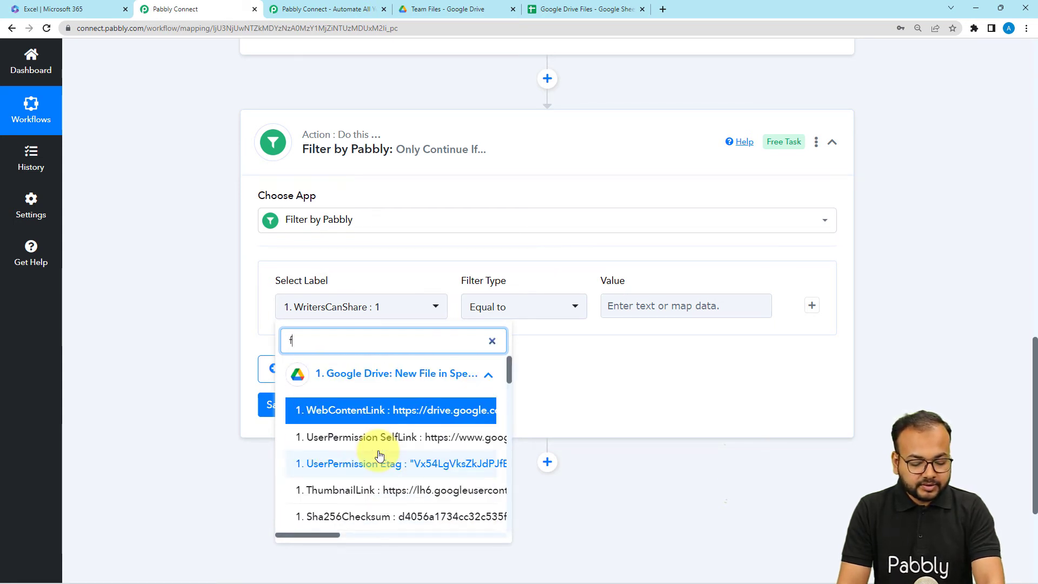
{"action": "type", "text": "ull"}
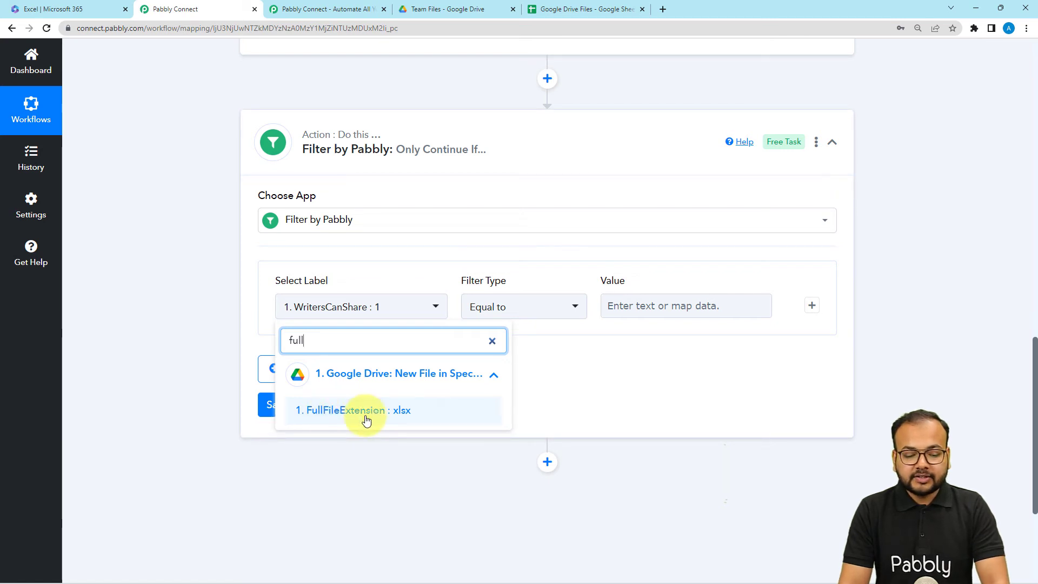
{"action": "left_click", "coordinate": [366, 420]}
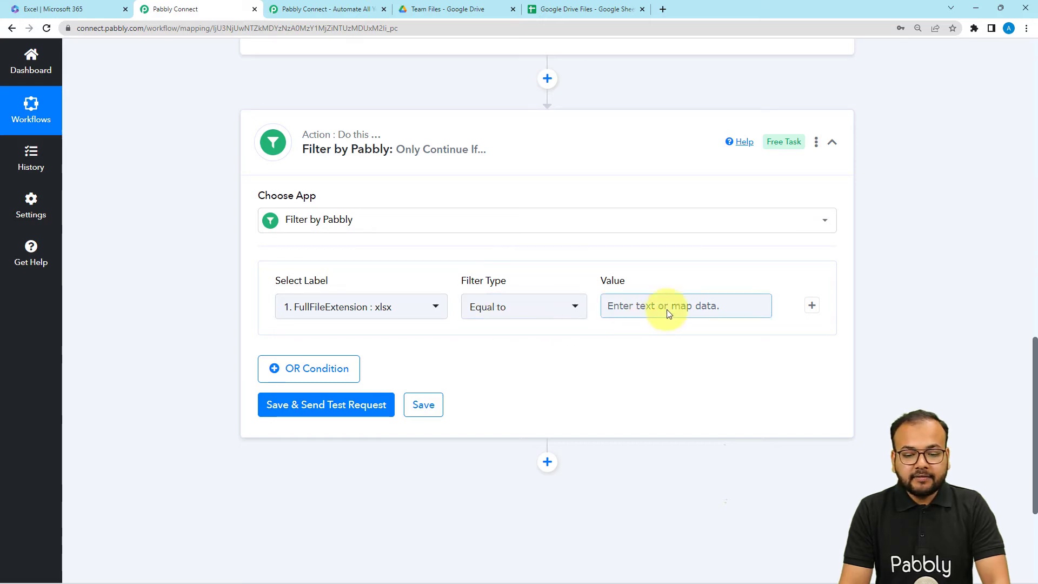
- Check the FullFileExtension value in the trigger response and set the filter condition's value to xlsx
{"action": "scroll", "coordinate": [651, 332], "scroll_direction": "up", "scroll_amount": 7}
{"action": "left_click_drag", "start_coordinate": [584, 257], "coordinate": [555, 262]}
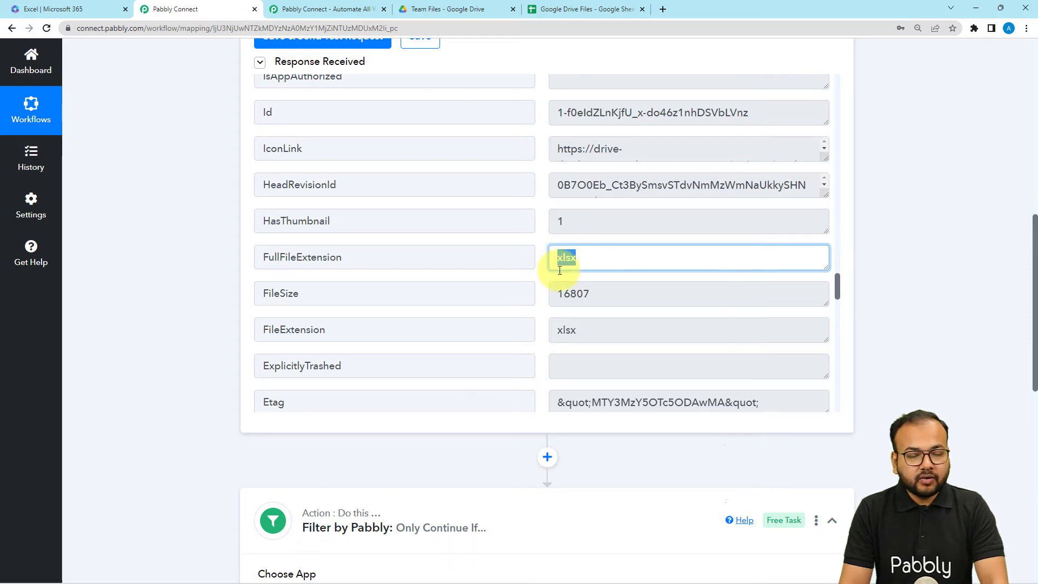
{"action": "scroll", "coordinate": [202, 296], "scroll_direction": "down", "scroll_amount": 6}
{"action": "scroll", "coordinate": [203, 296], "scroll_direction": "down", "scroll_amount": 2}
{"action": "left_click", "coordinate": [618, 251]}
{"action": "type", "text": "xlsx"}
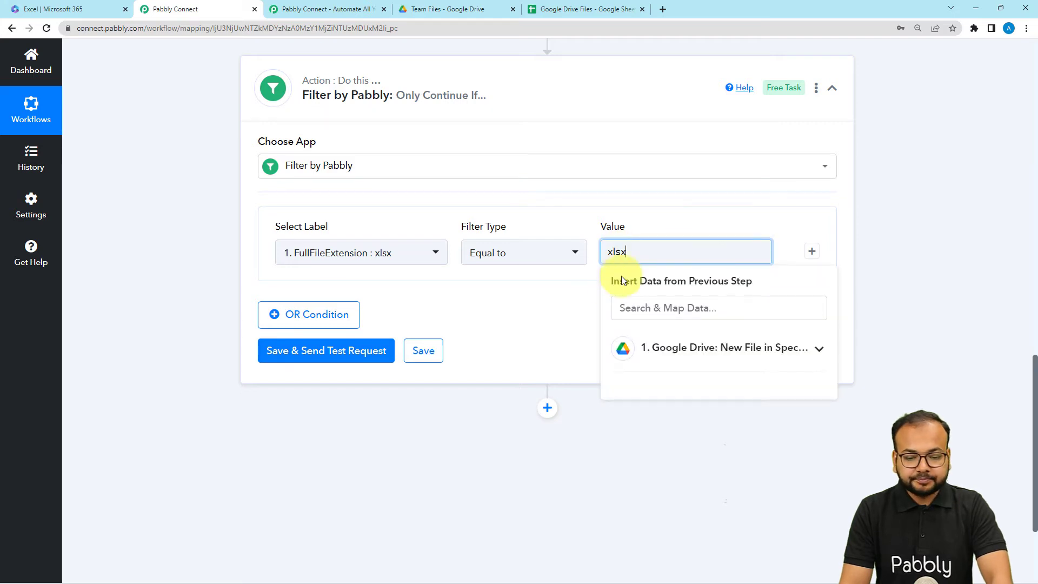
- Save the xlsx filter condition with a test request and review the filter's response
{"action": "left_click", "coordinate": [577, 300]}
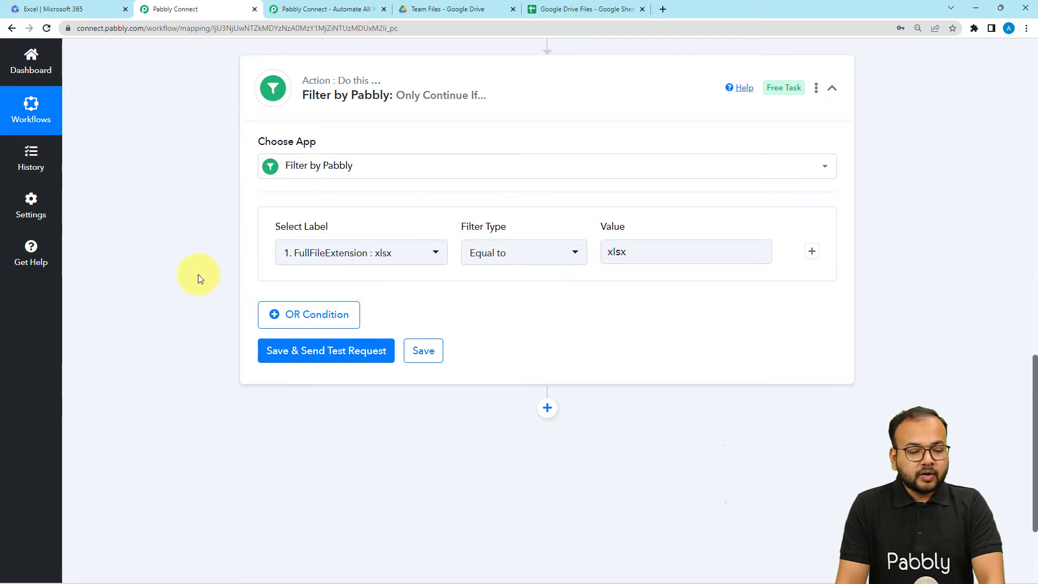
{"action": "left_click", "coordinate": [320, 353]}
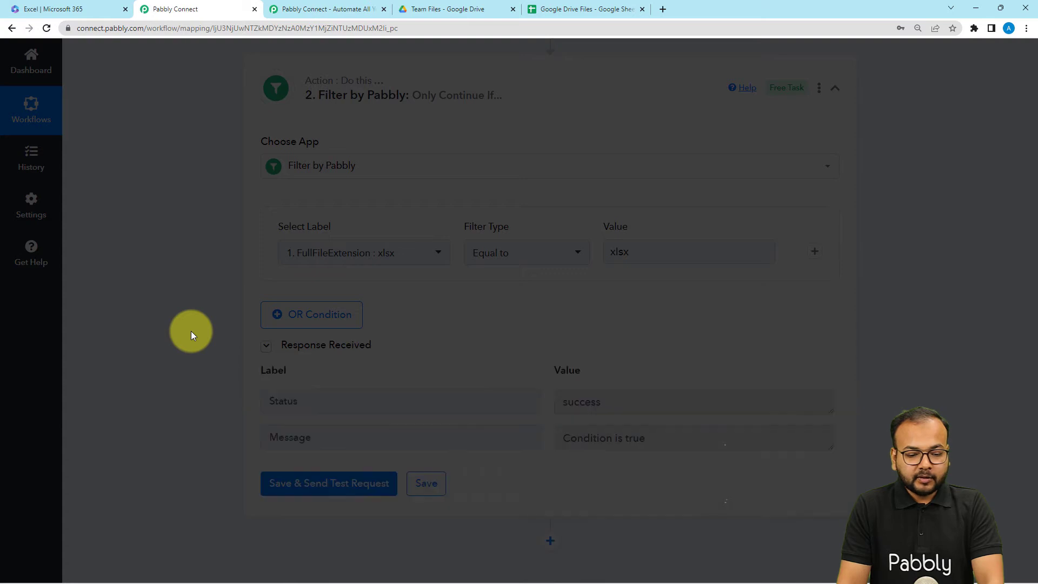
{"action": "scroll", "coordinate": [191, 331], "scroll_direction": "down", "scroll_amount": 3}
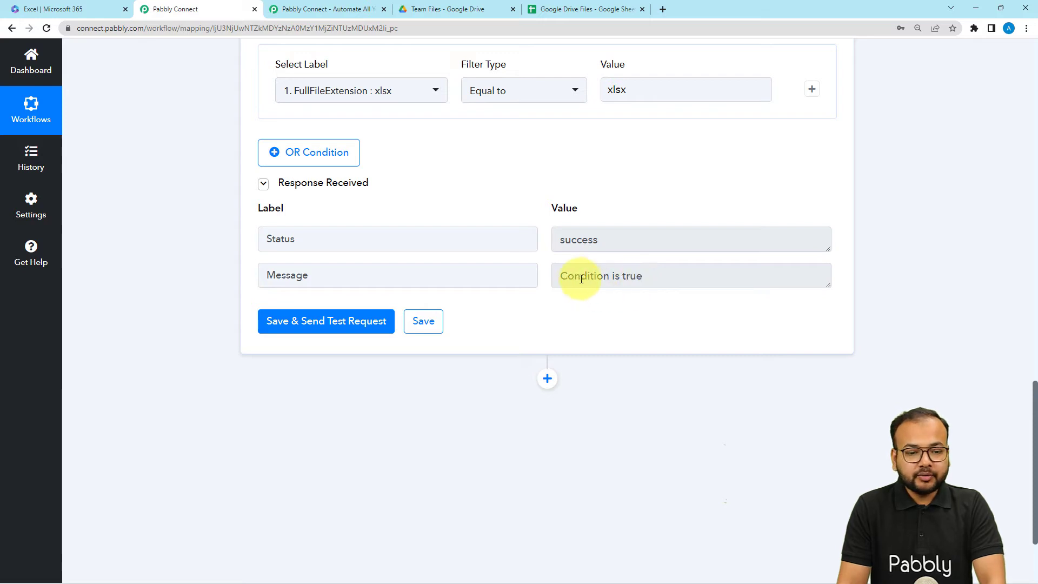
{"action": "scroll", "coordinate": [516, 228], "scroll_direction": "down", "scroll_amount": 3}
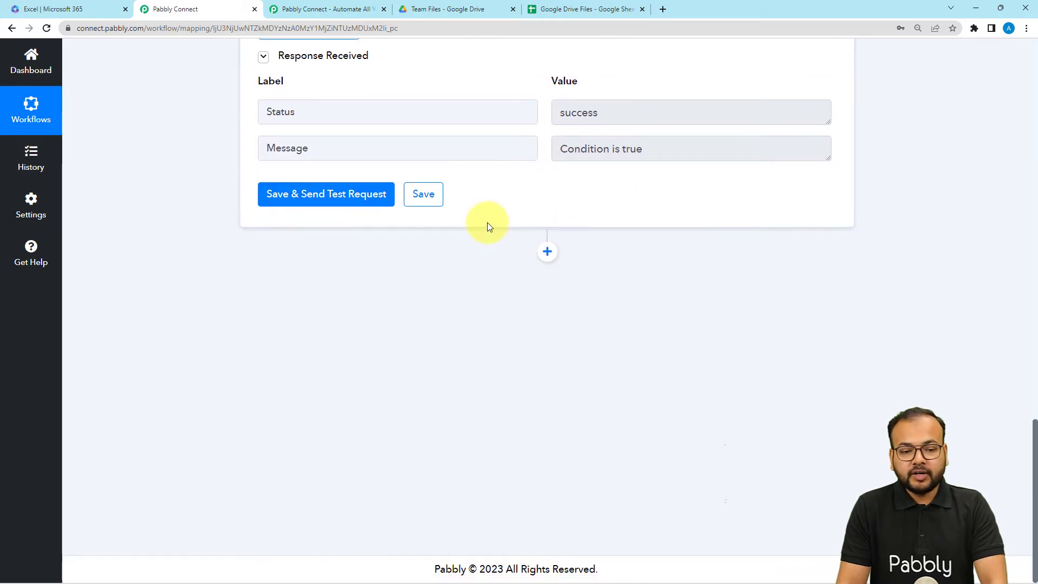
{"action": "scroll", "coordinate": [464, 174], "scroll_direction": "up", "scroll_amount": 5}
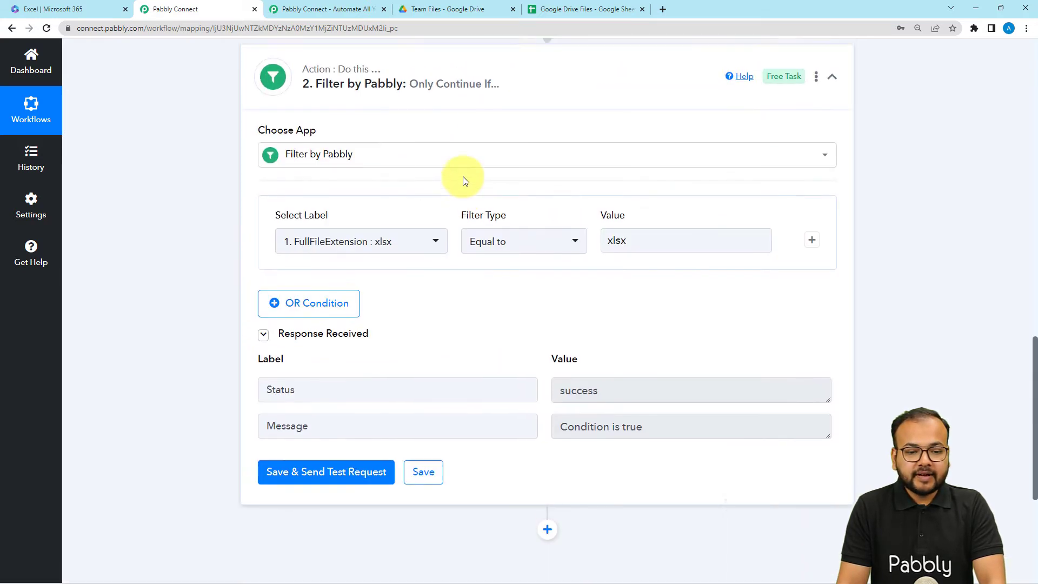
{"action": "scroll", "coordinate": [463, 176], "scroll_direction": "up", "scroll_amount": 5}
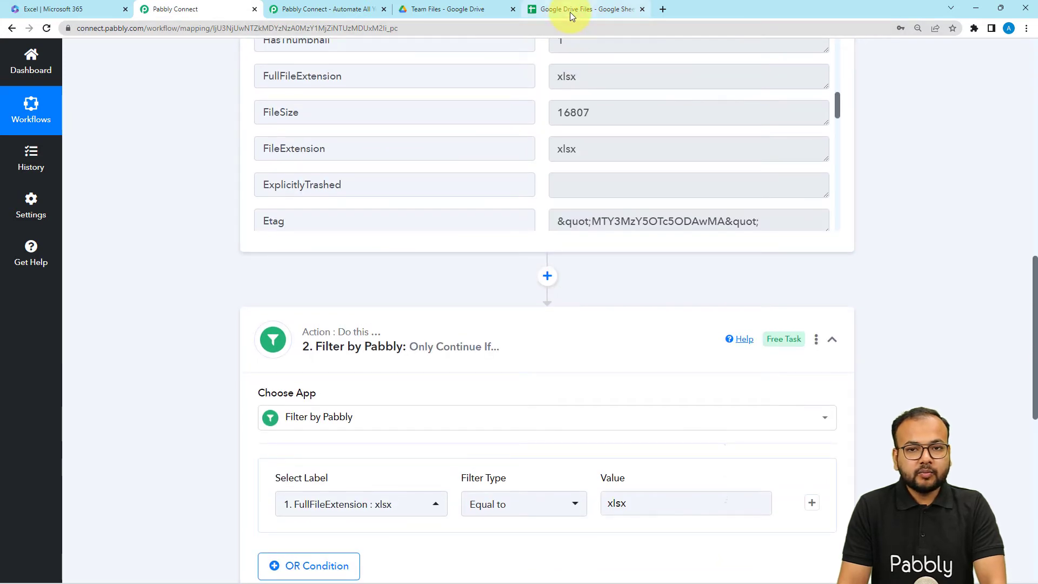
- Add an action step after the filter with Google Sheets as the app and Add New Row as the action event
{"action": "scroll", "coordinate": [230, 194], "scroll_direction": "down", "scroll_amount": 10}
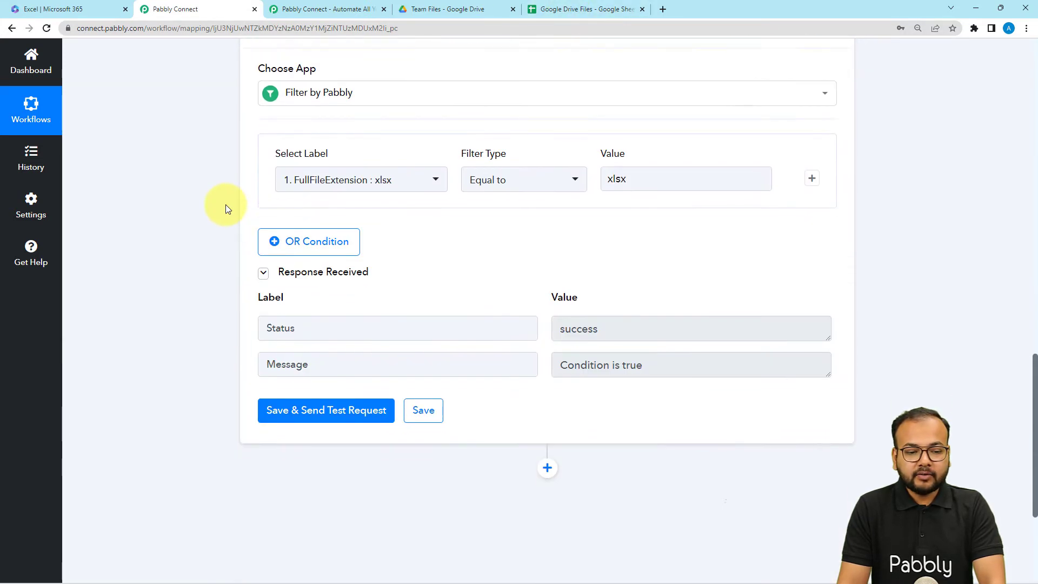
{"action": "left_click", "coordinate": [549, 254]}
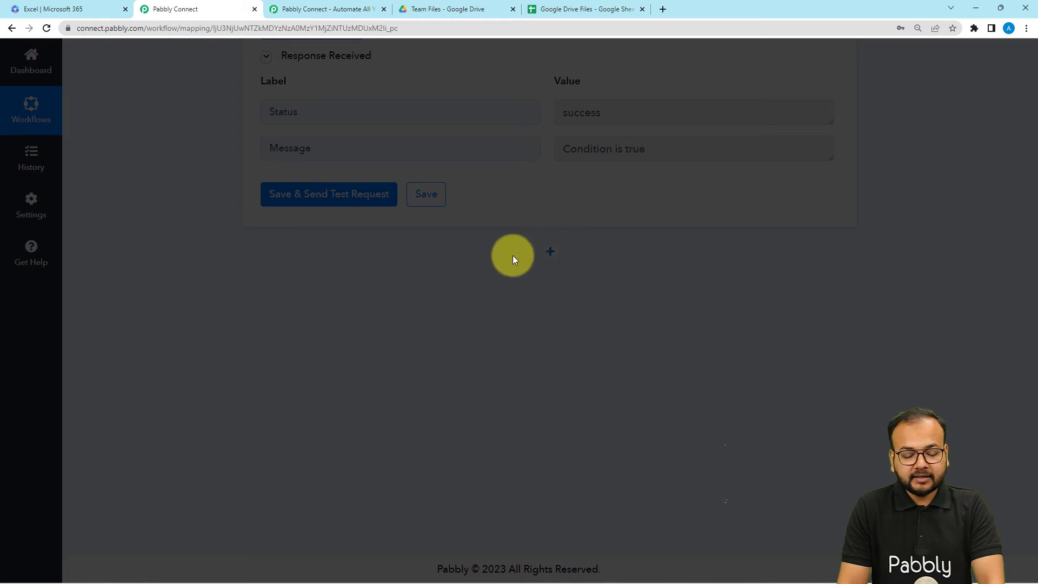
{"action": "scroll", "coordinate": [259, 276], "scroll_direction": "down", "scroll_amount": 3}
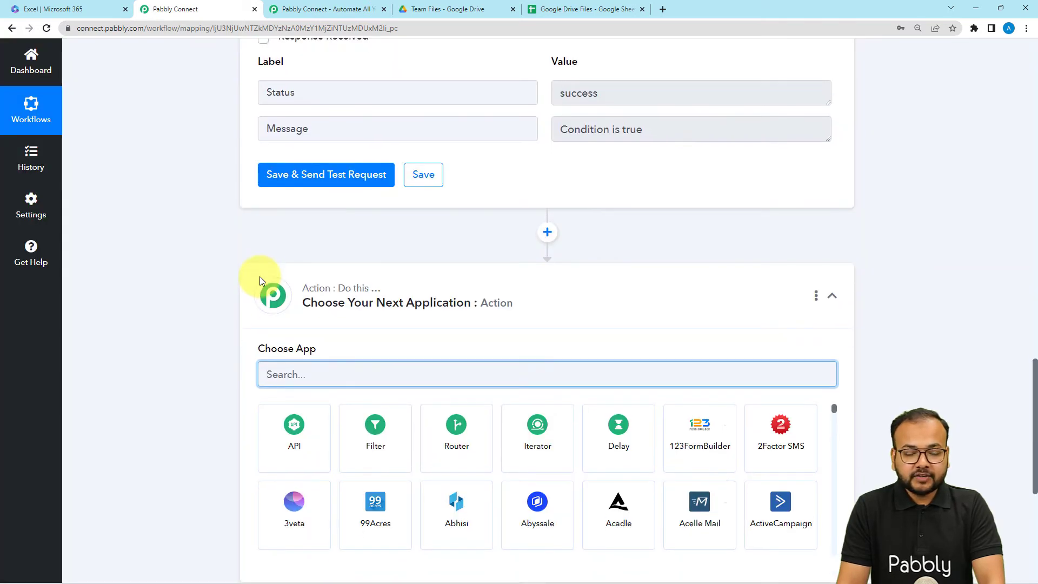
{"action": "type", "text": "goo"}
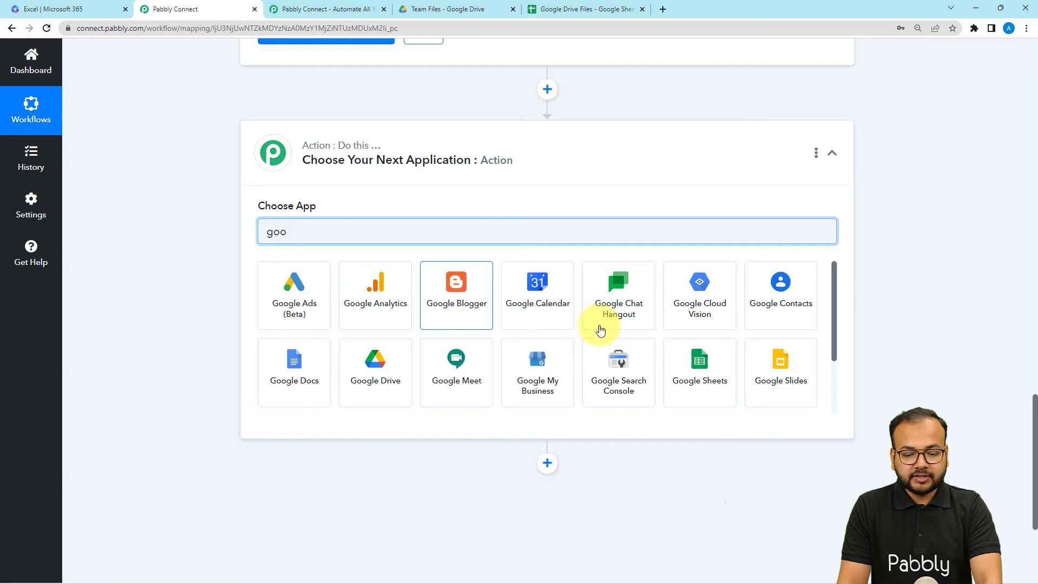
{"action": "left_click", "coordinate": [698, 368]}
{"action": "scroll", "coordinate": [226, 279], "scroll_direction": "down", "scroll_amount": 1}
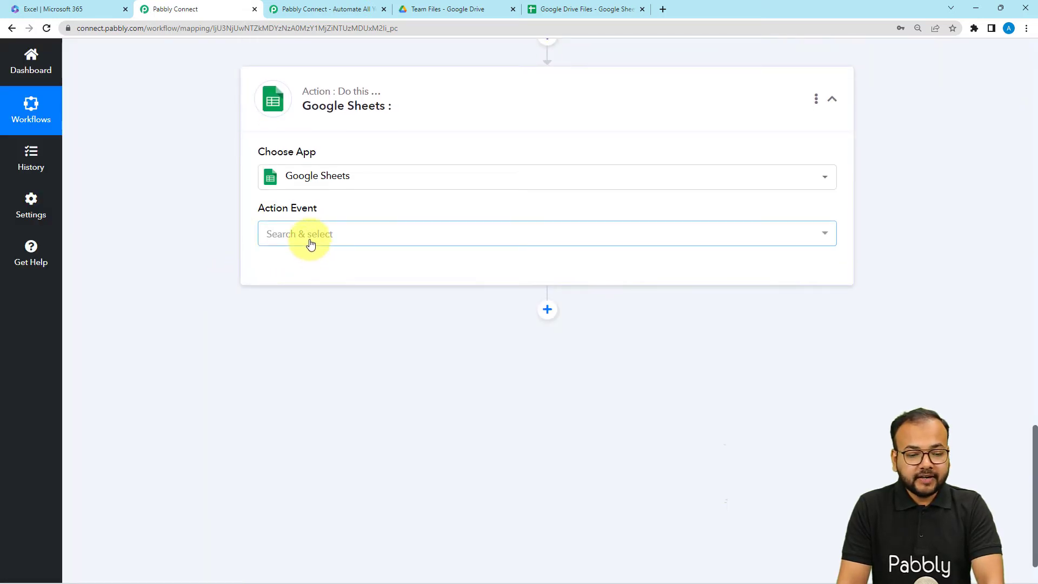
{"action": "left_click", "coordinate": [311, 244]}
{"action": "left_click", "coordinate": [299, 306]}
{"action": "left_click", "coordinate": [290, 272]}
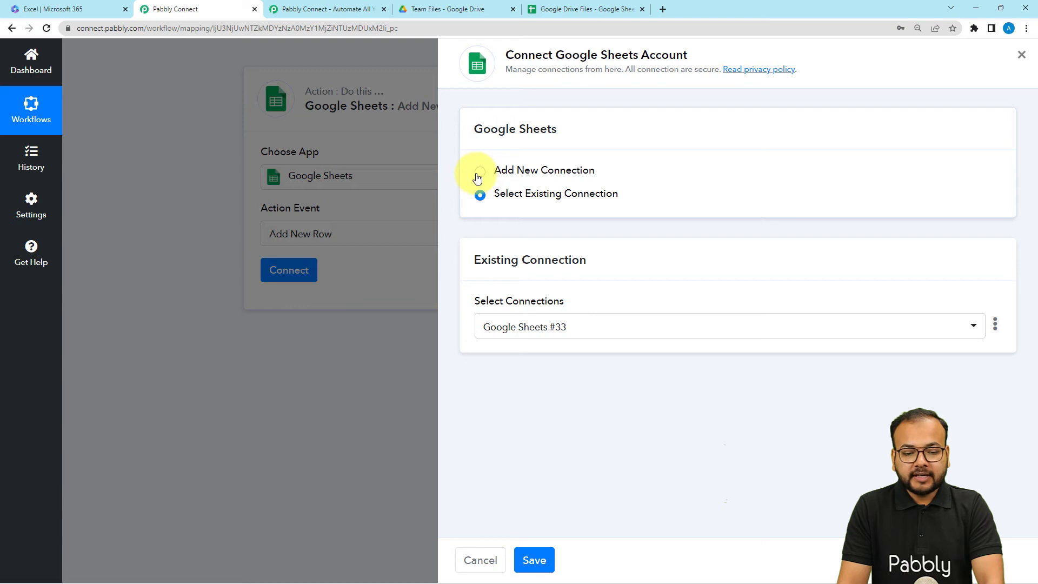
{"action": "left_click", "coordinate": [478, 174]}
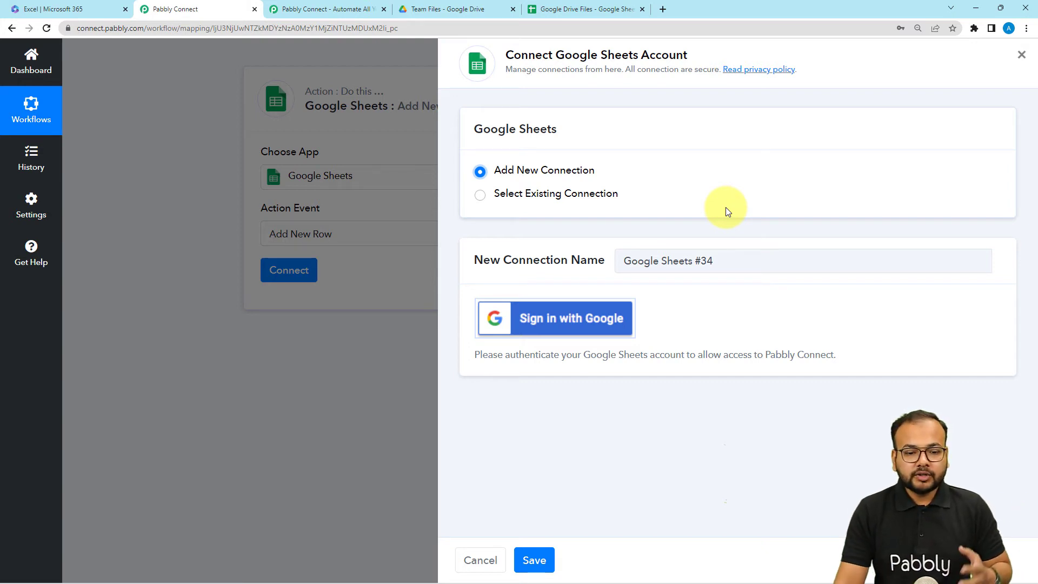
{"action": "left_click", "coordinate": [393, 374]}
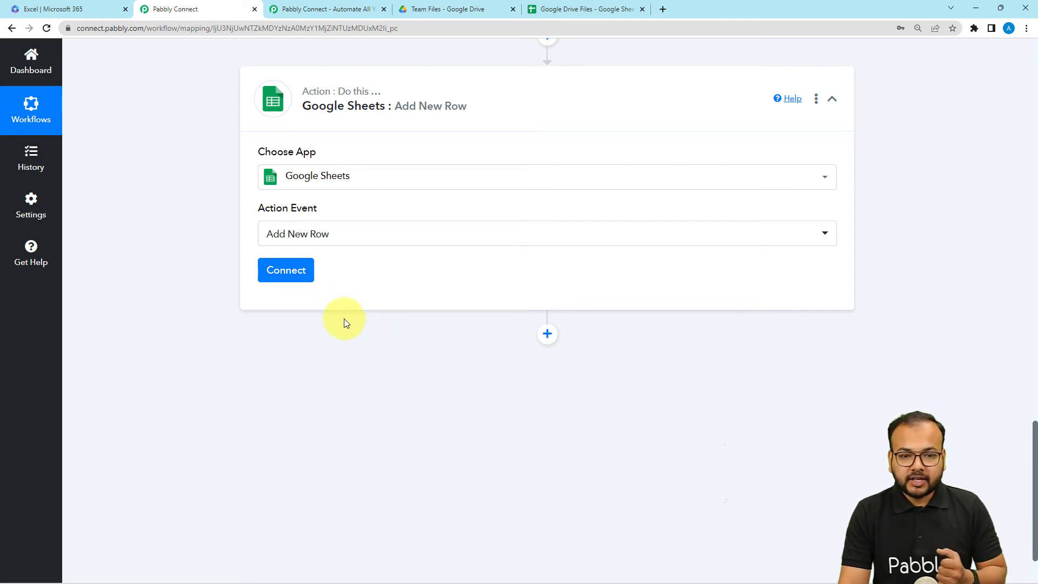
- Connect the Google Sheets step through the existing connection Google Sheets #33 and save the connection
{"action": "left_click", "coordinate": [288, 278]}
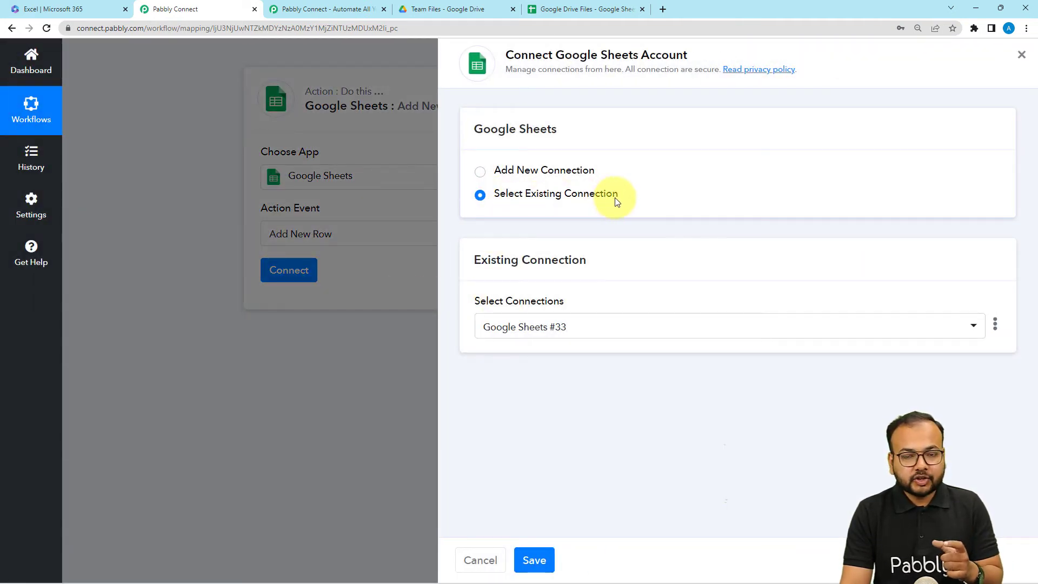
{"action": "left_click", "coordinate": [590, 330]}
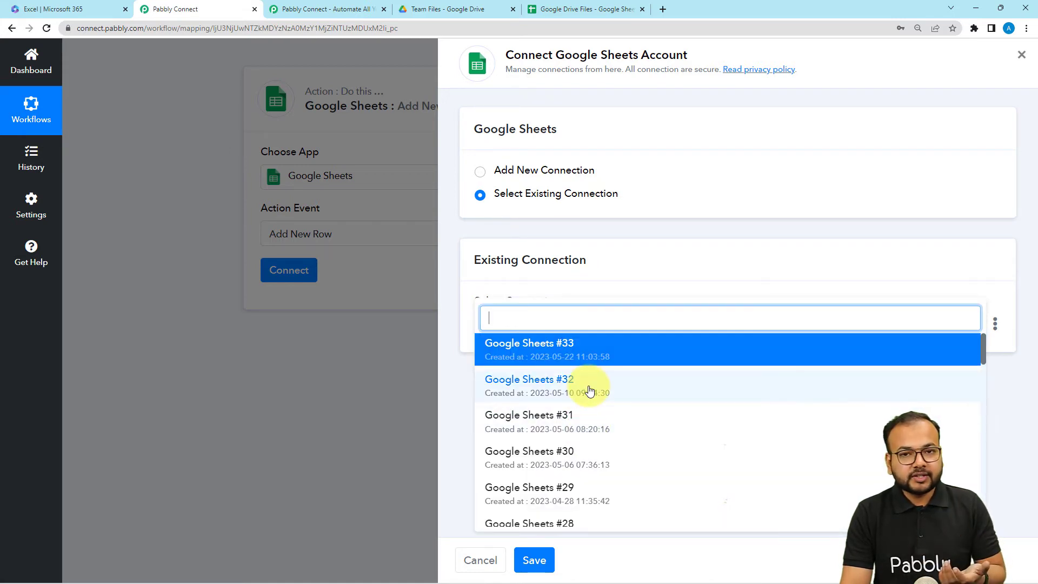
{"action": "left_click", "coordinate": [549, 360]}
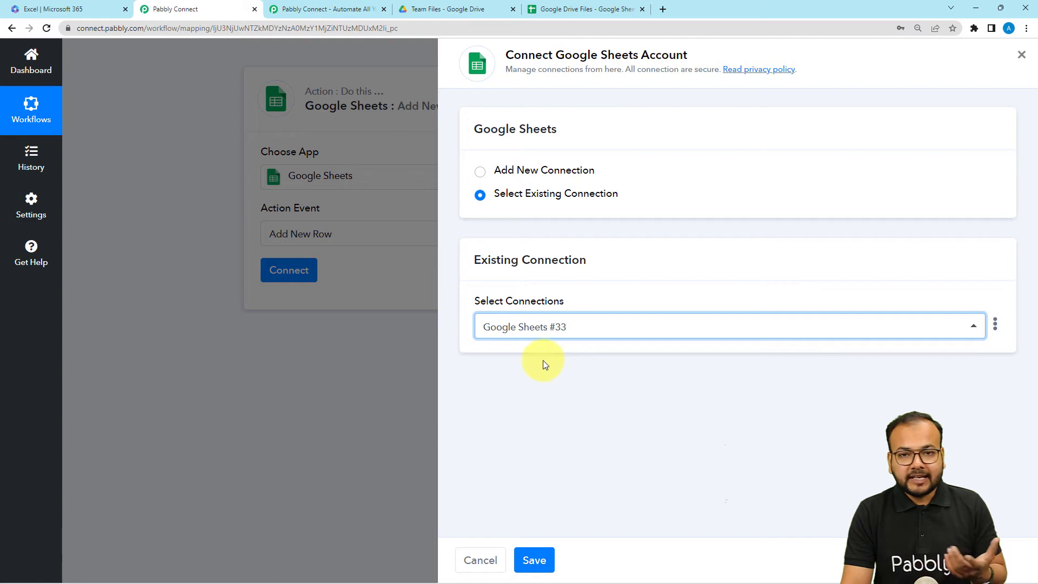
{"action": "left_click", "coordinate": [534, 560]}
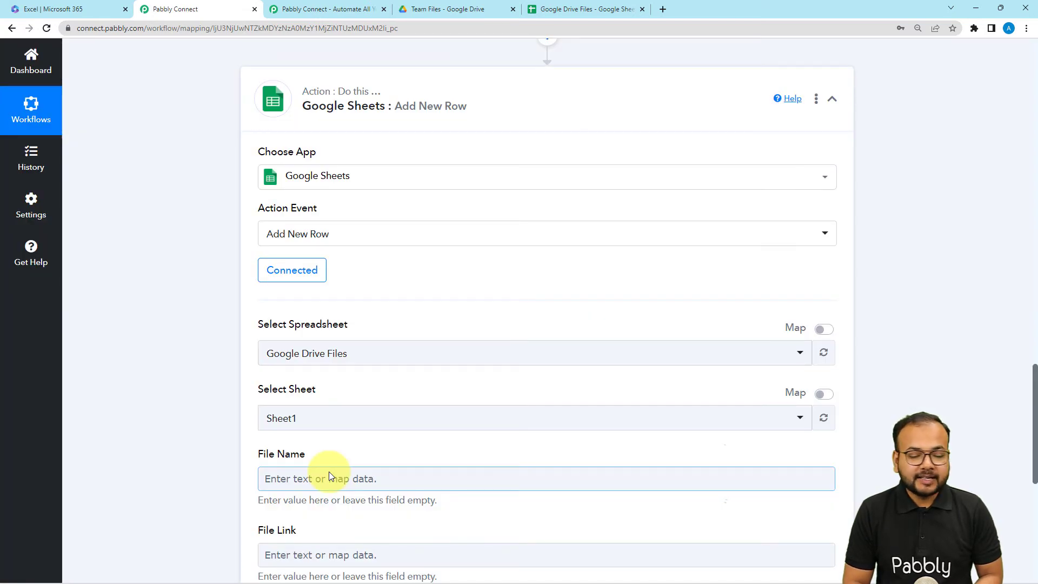
- Compare the step's File Name and File Link fields with the column headers in the Google Drive Files spreadsheet
{"action": "scroll", "coordinate": [143, 303], "scroll_direction": "down", "scroll_amount": 3}
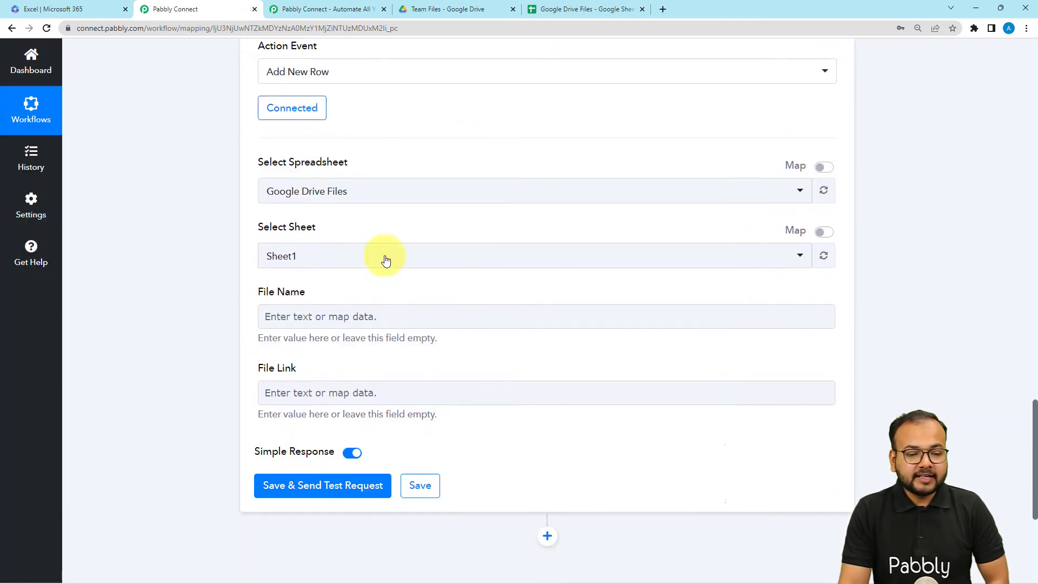
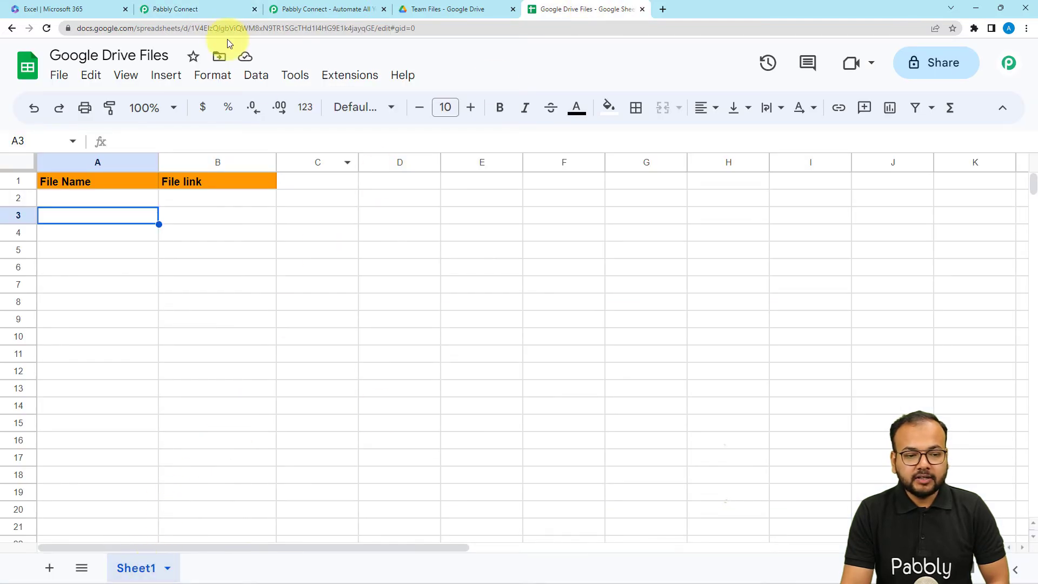
{"action": "left_click", "coordinate": [216, 11]}
{"action": "scroll", "coordinate": [270, 227], "scroll_direction": "down", "scroll_amount": 2}
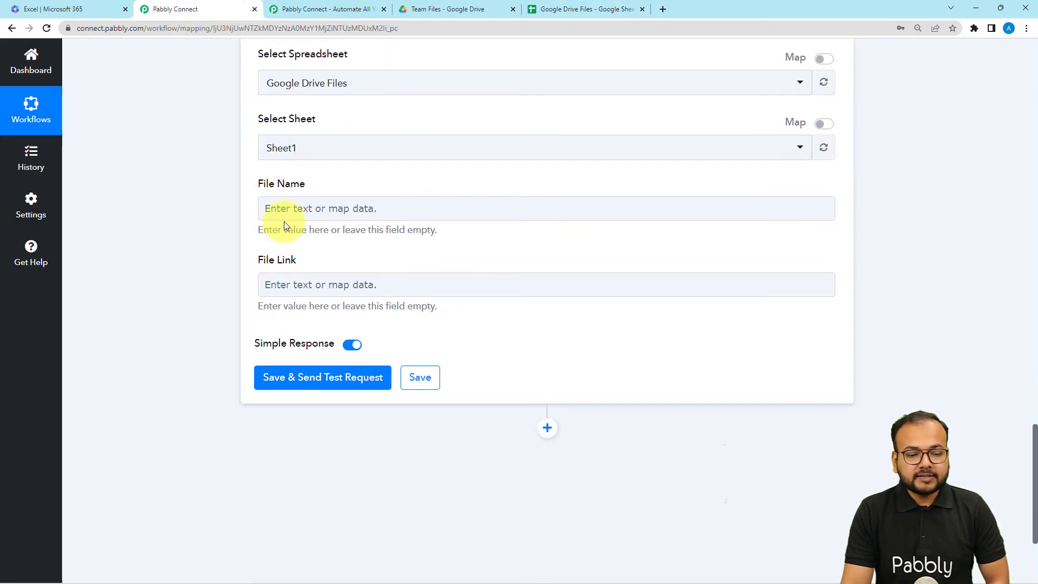
{"action": "left_click", "coordinate": [335, 290]}
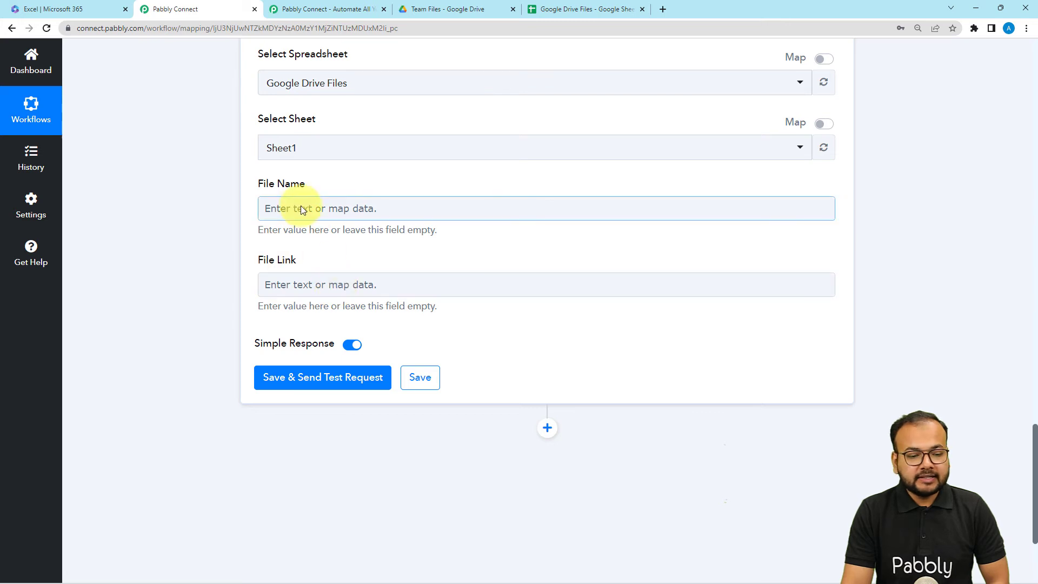
{"action": "left_click", "coordinate": [592, 9]}
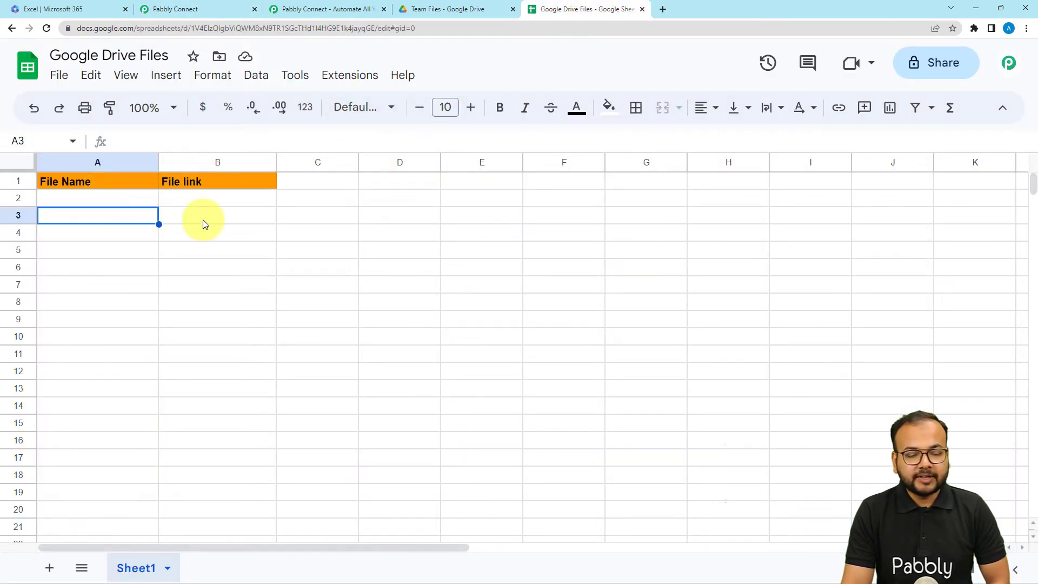
{"action": "left_click", "coordinate": [185, 10]}
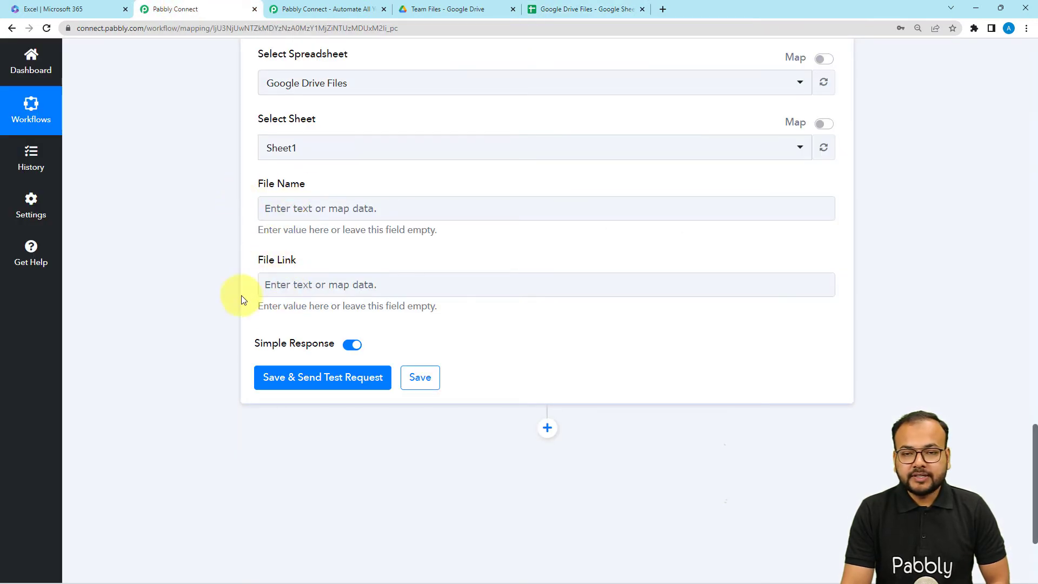
- Search the Google Drive trigger data for name and map OriginalFilename to the File Name field
{"action": "left_click", "coordinate": [325, 210]}
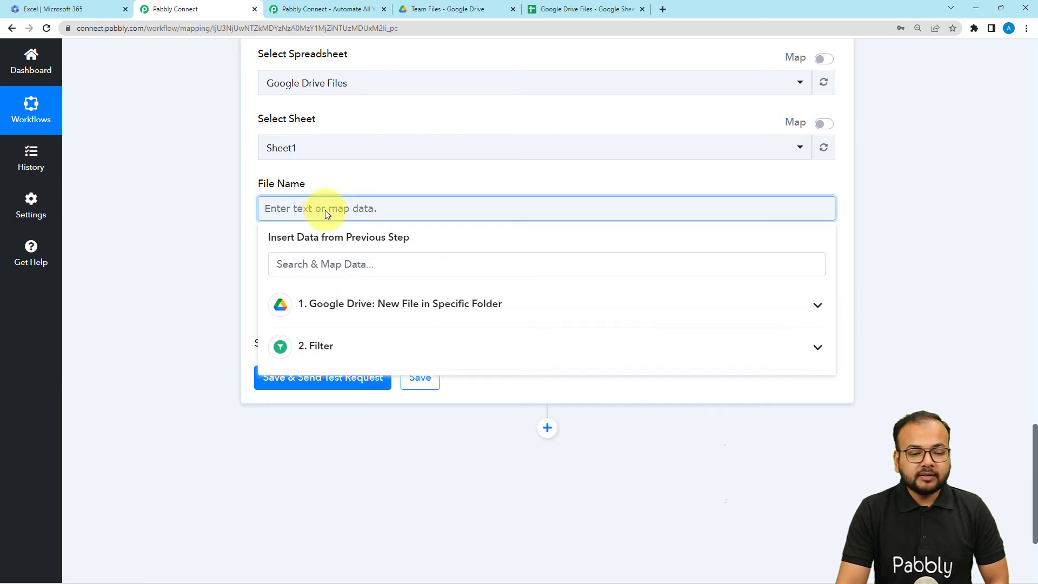
{"action": "left_click", "coordinate": [326, 313]}
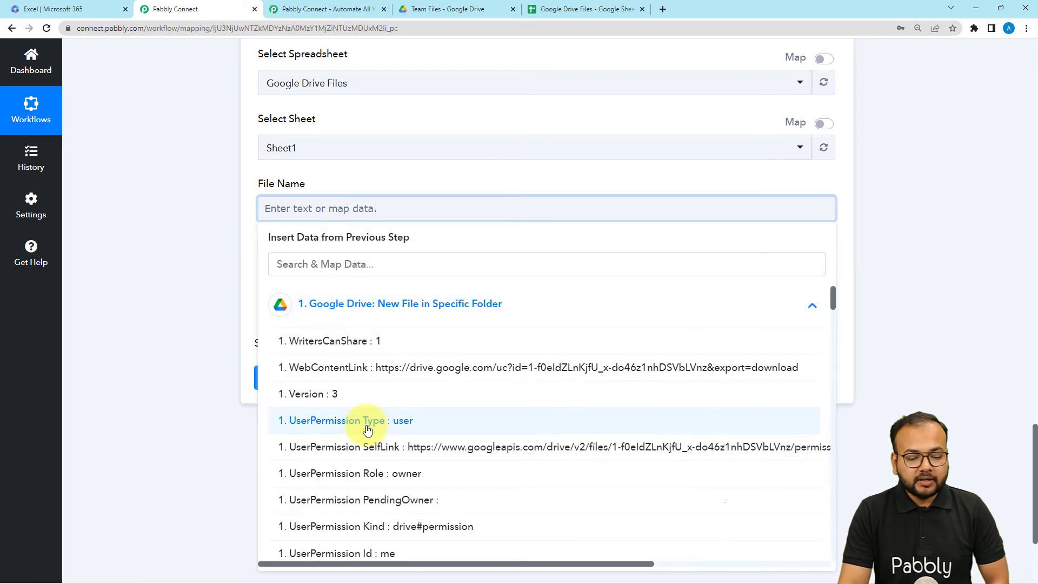
{"action": "scroll", "coordinate": [368, 430], "scroll_direction": "down", "scroll_amount": 3}
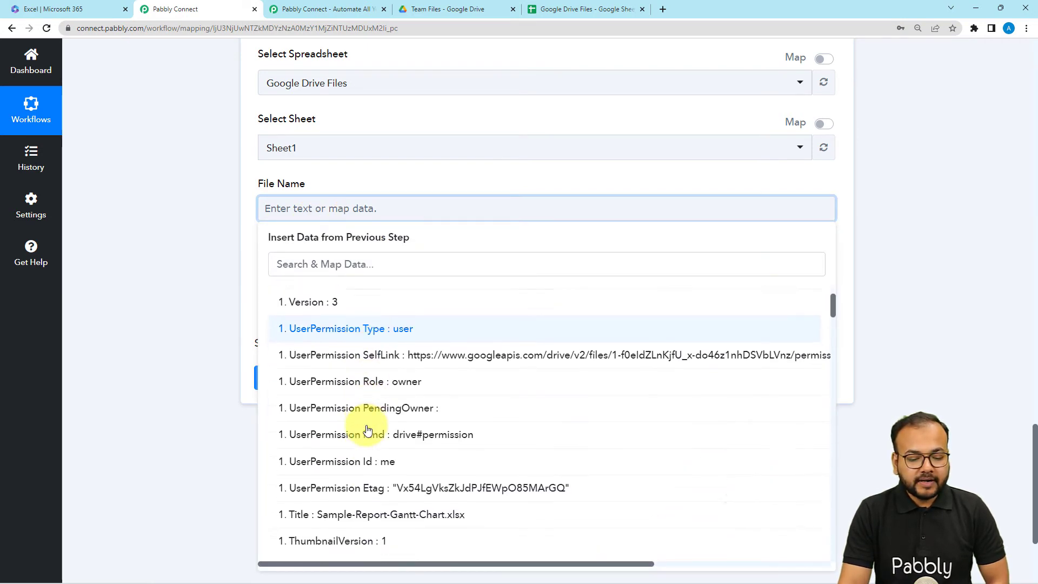
{"action": "left_click", "coordinate": [379, 260]}
{"action": "type", "text": "name"}
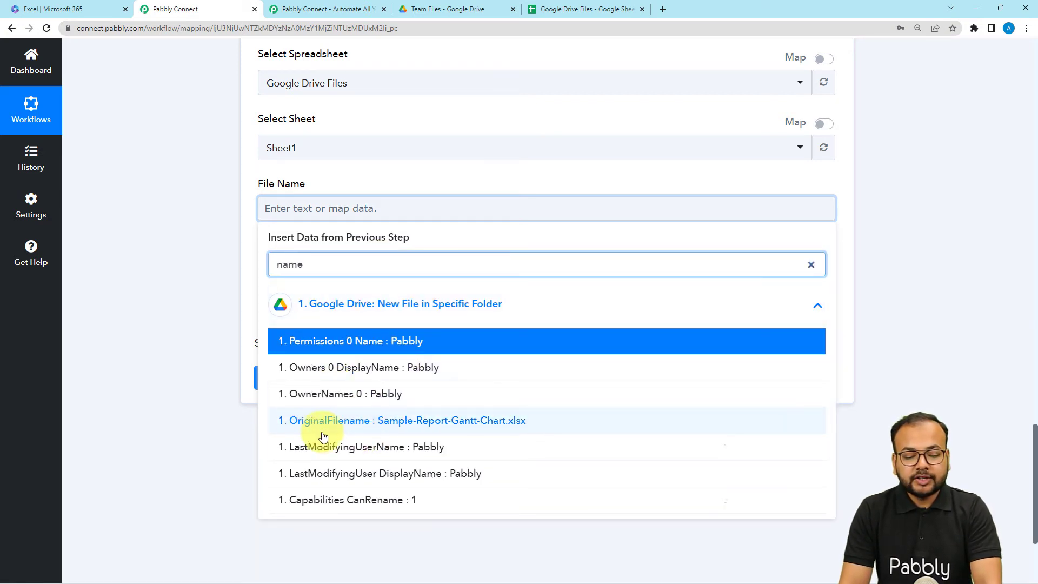
{"action": "left_click", "coordinate": [419, 426]}
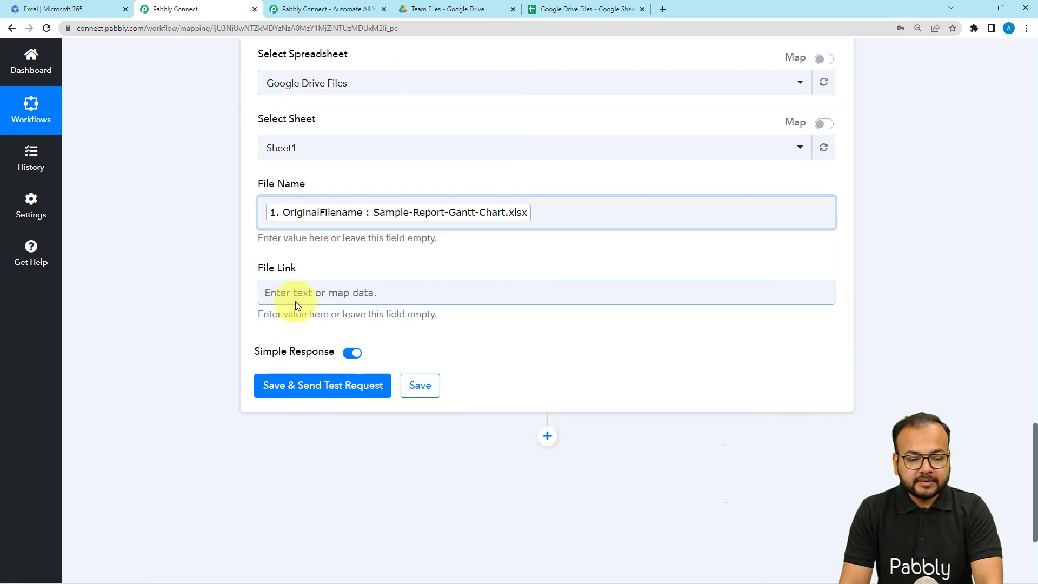
- Search the trigger data for dow, map DownloadUrl to the File Link field, and check the target spreadsheet's columns
{"action": "left_click", "coordinate": [296, 302]}
{"action": "left_click", "coordinate": [302, 388]}
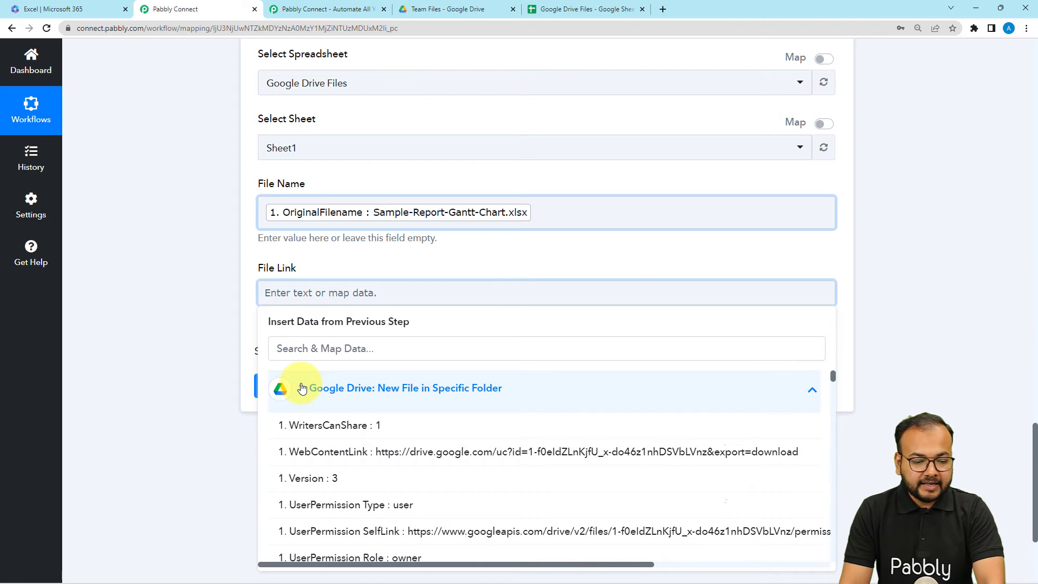
{"action": "left_click", "coordinate": [314, 348]}
{"action": "type", "text": "do"}
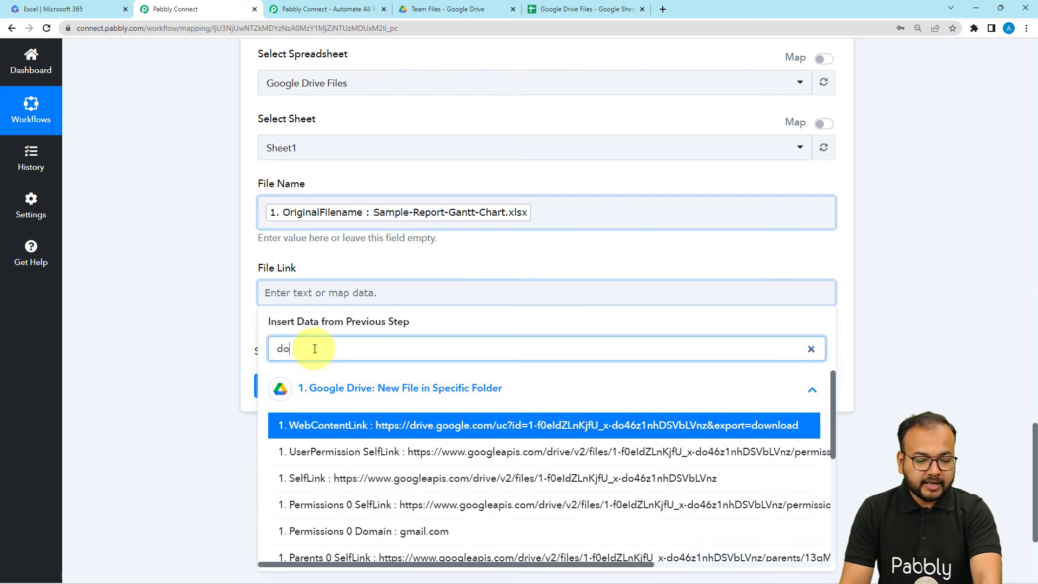
{"action": "type", "text": "w"}
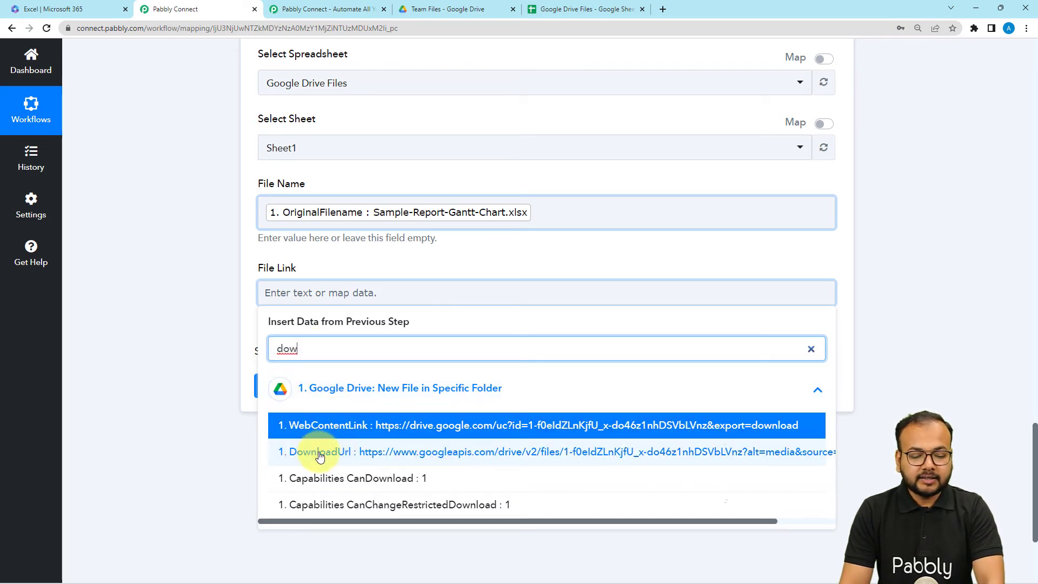
{"action": "left_click", "coordinate": [380, 457]}
{"action": "left_click", "coordinate": [199, 326]}
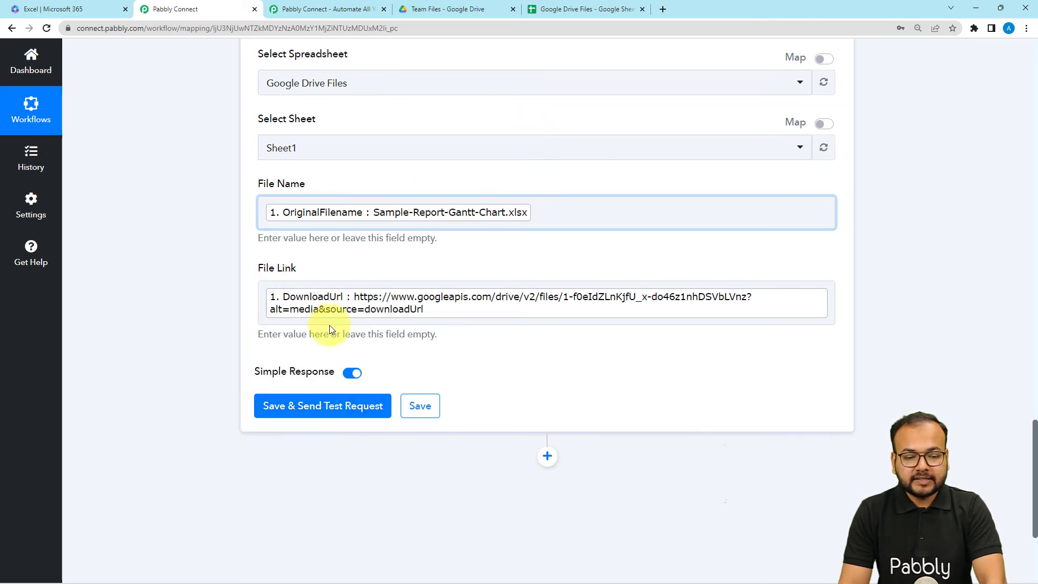
{"action": "left_click", "coordinate": [539, 9]}
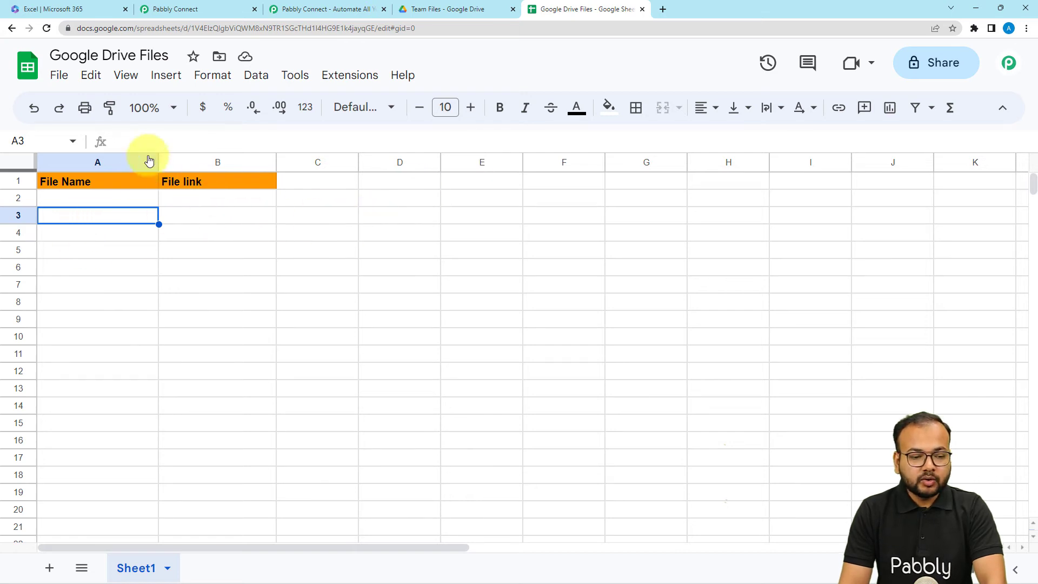
{"action": "left_click", "coordinate": [174, 9]}
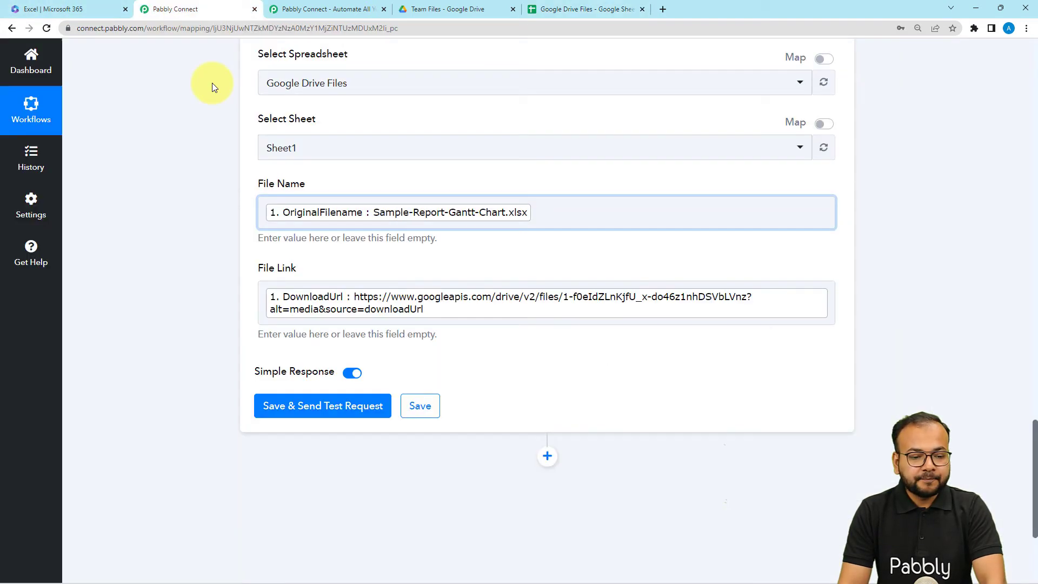
- Save the Google Sheets step with a test request and check the row added to the Google Drive Files spreadsheet
{"action": "left_click", "coordinate": [274, 405]}
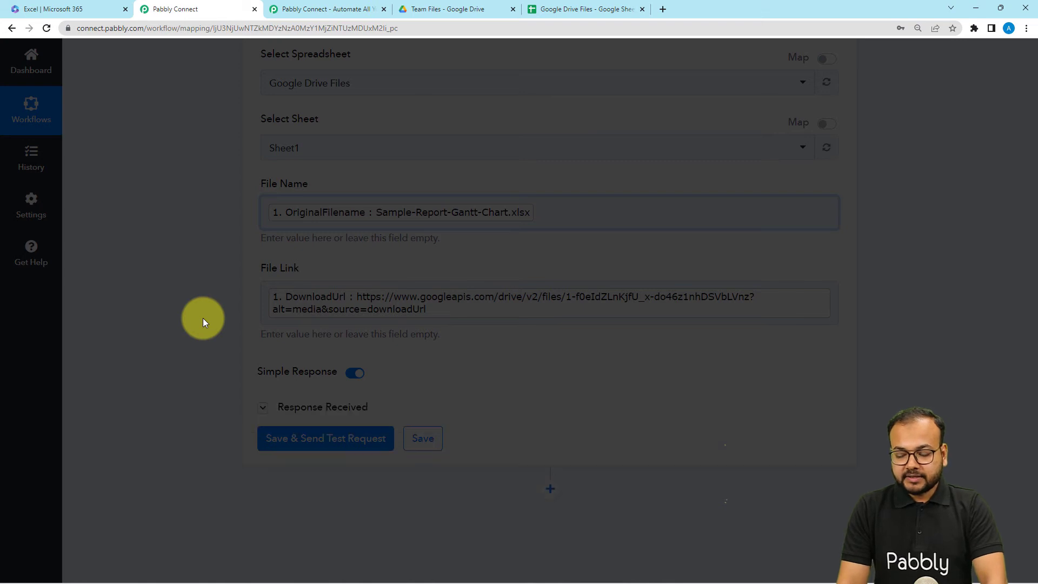
{"action": "scroll", "coordinate": [203, 318], "scroll_direction": "down", "scroll_amount": 4}
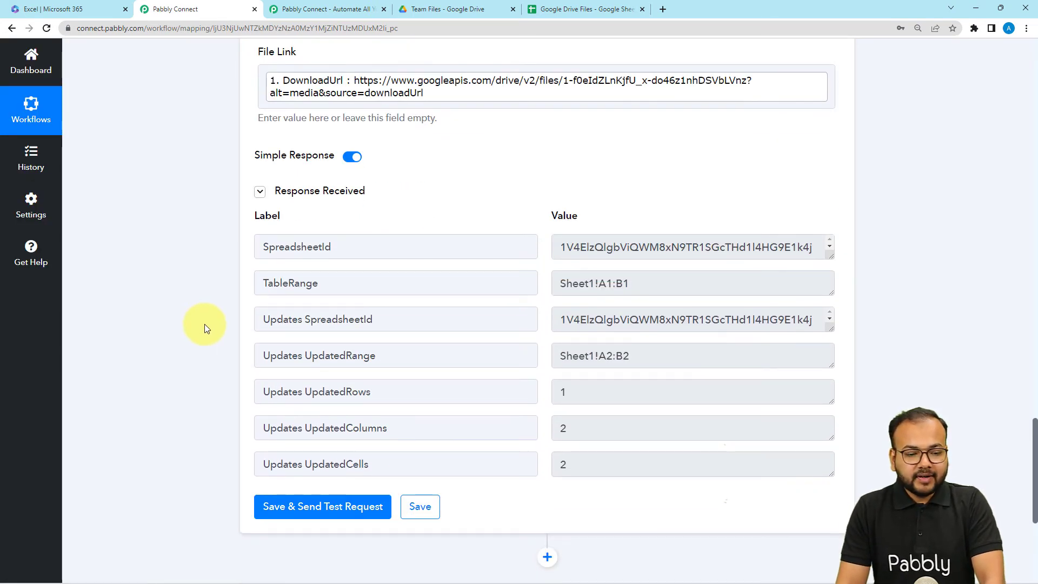
{"action": "left_click", "coordinate": [543, 12]}
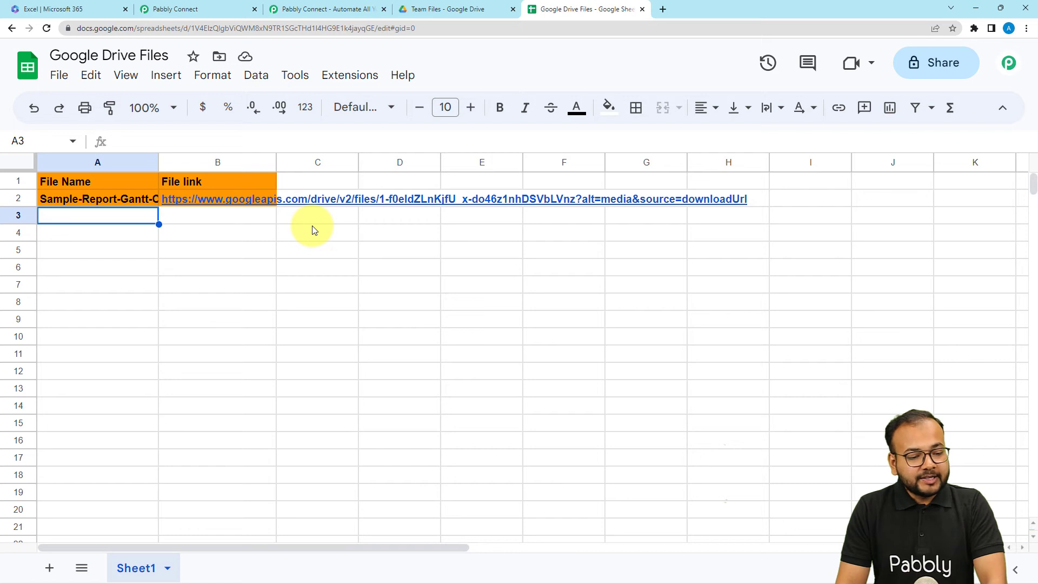
- Widen column A slightly and open the file link in cell B2 to test it
{"action": "left_click_drag", "start_coordinate": [156, 161], "coordinate": [176, 162]}
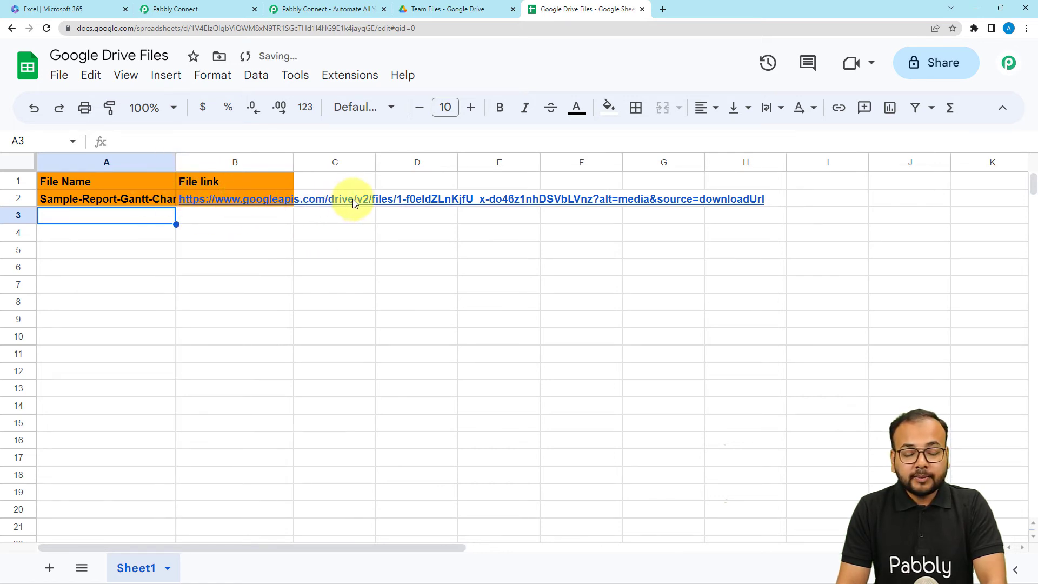
{"action": "mouse_move", "coordinate": [352, 199]}
{"action": "left_click", "coordinate": [272, 226]}
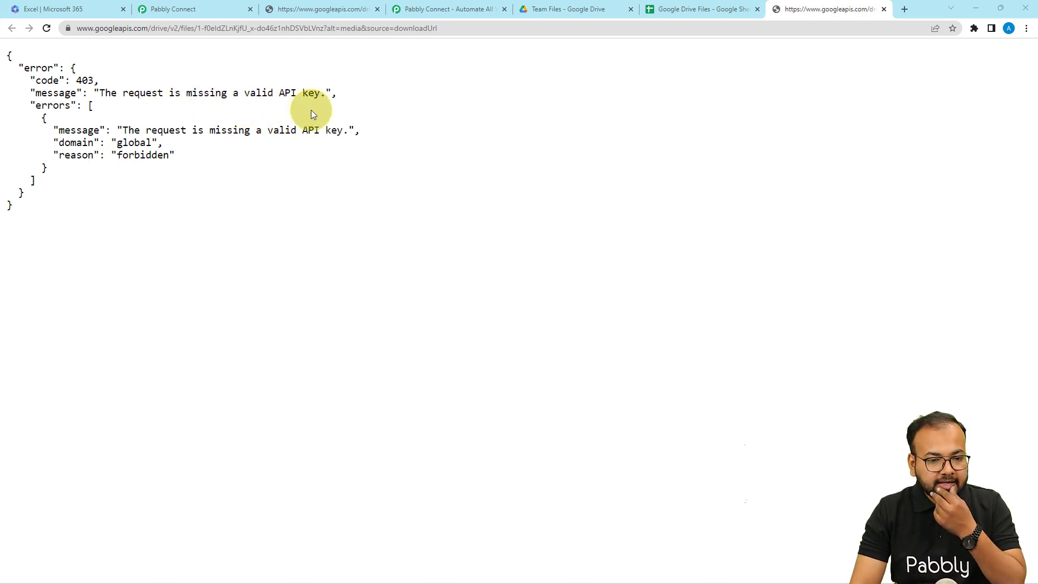
- Look through the Google Drive trigger response in Pabbly Connect for the WebContentLink value and open its URL to test it
{"action": "left_click", "coordinate": [198, 10]}
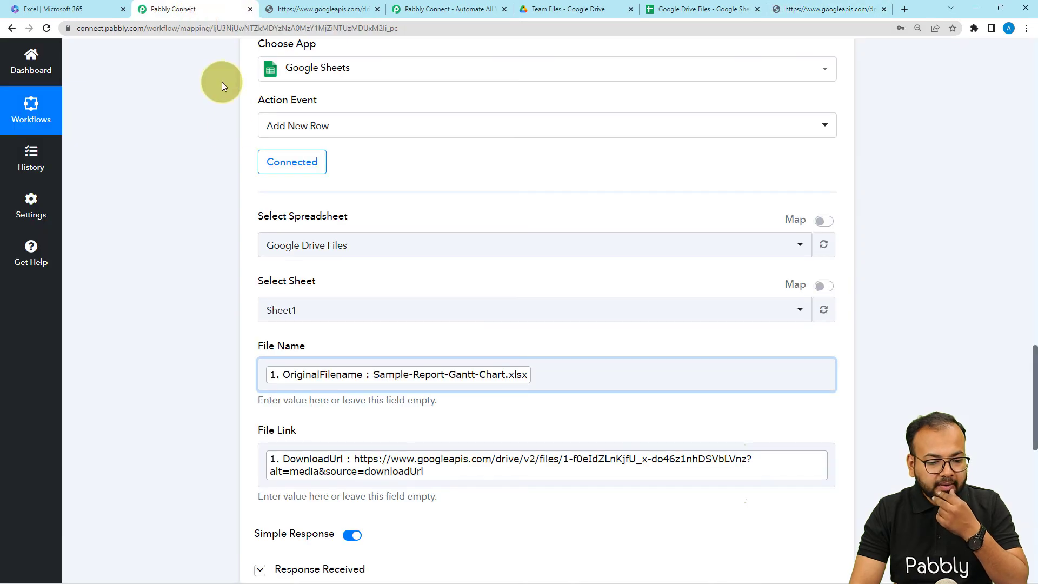
{"action": "scroll", "coordinate": [220, 318], "scroll_direction": "up", "scroll_amount": 5}
{"action": "scroll", "coordinate": [221, 319], "scroll_direction": "up", "scroll_amount": 12}
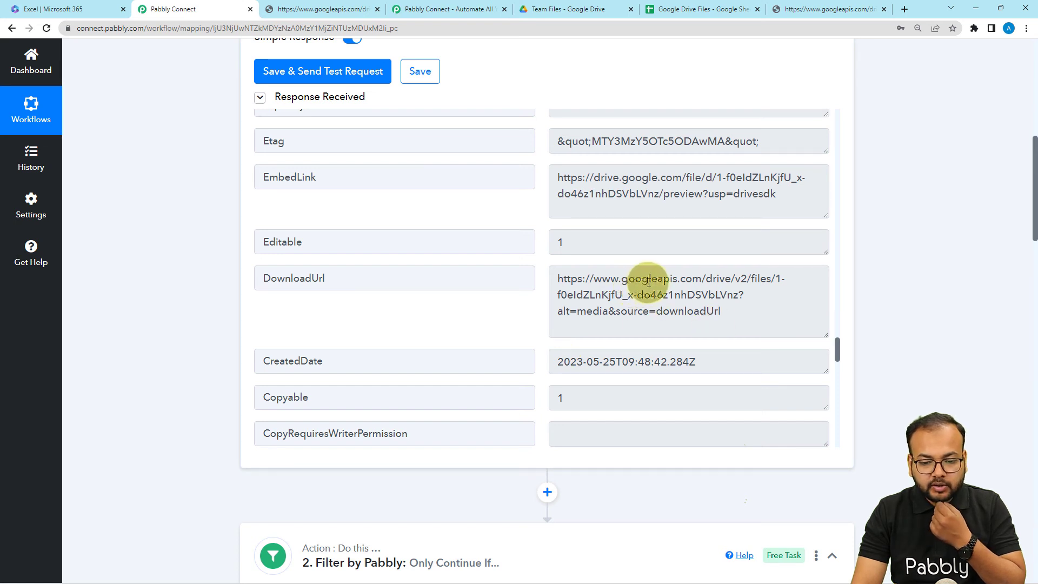
{"action": "scroll", "coordinate": [433, 270], "scroll_direction": "up", "scroll_amount": 6}
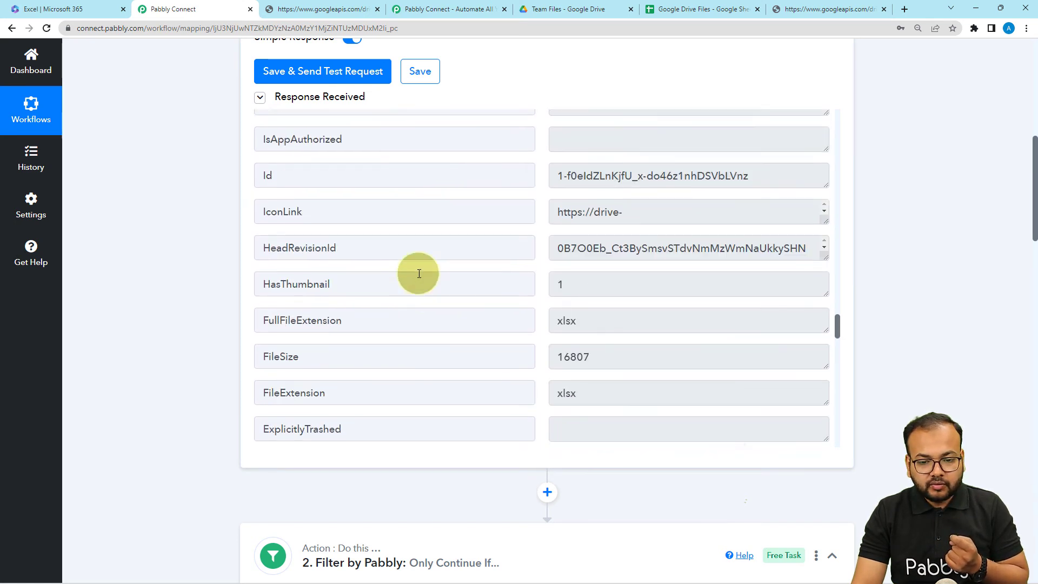
{"action": "scroll", "coordinate": [419, 273], "scroll_direction": "up", "scroll_amount": 3}
{"action": "left_click_drag", "start_coordinate": [837, 314], "coordinate": [828, 128]}
{"action": "scroll", "coordinate": [465, 235], "scroll_direction": "up", "scroll_amount": 2}
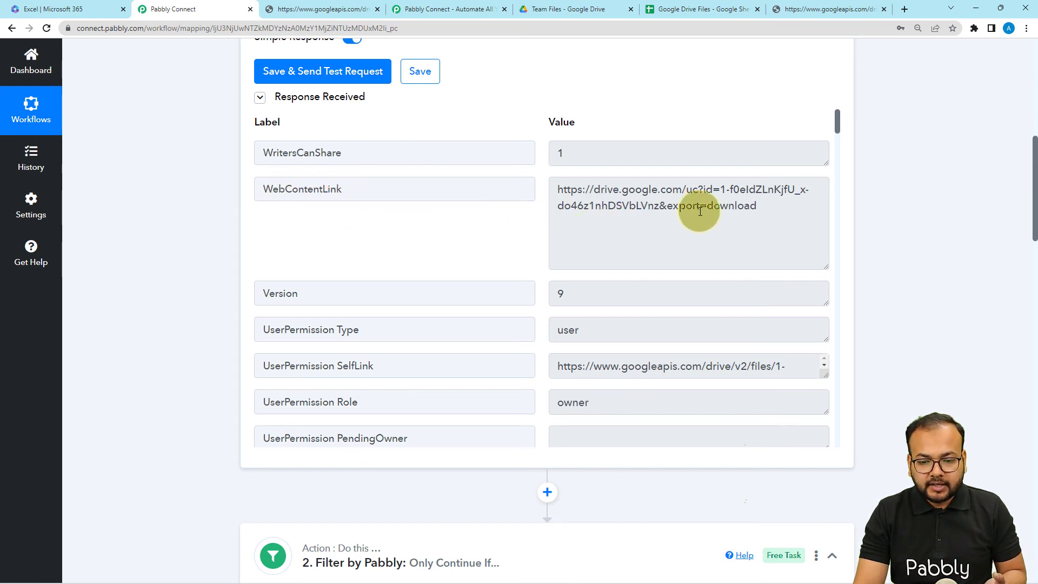
{"action": "left_click_drag", "start_coordinate": [761, 209], "coordinate": [551, 195]}
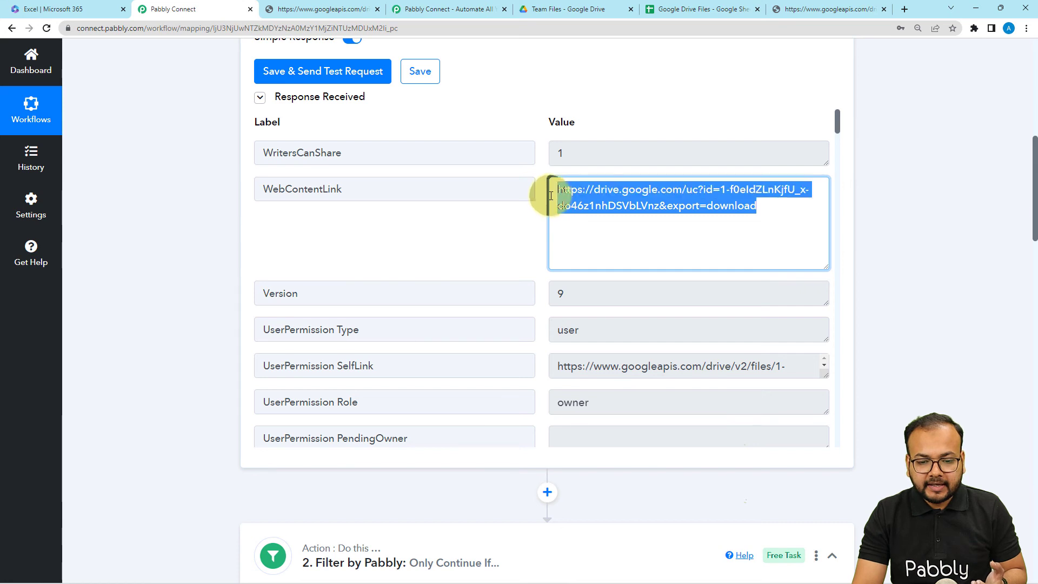
{"action": "right_click", "coordinate": [581, 203]}
{"action": "left_click", "coordinate": [602, 241]}
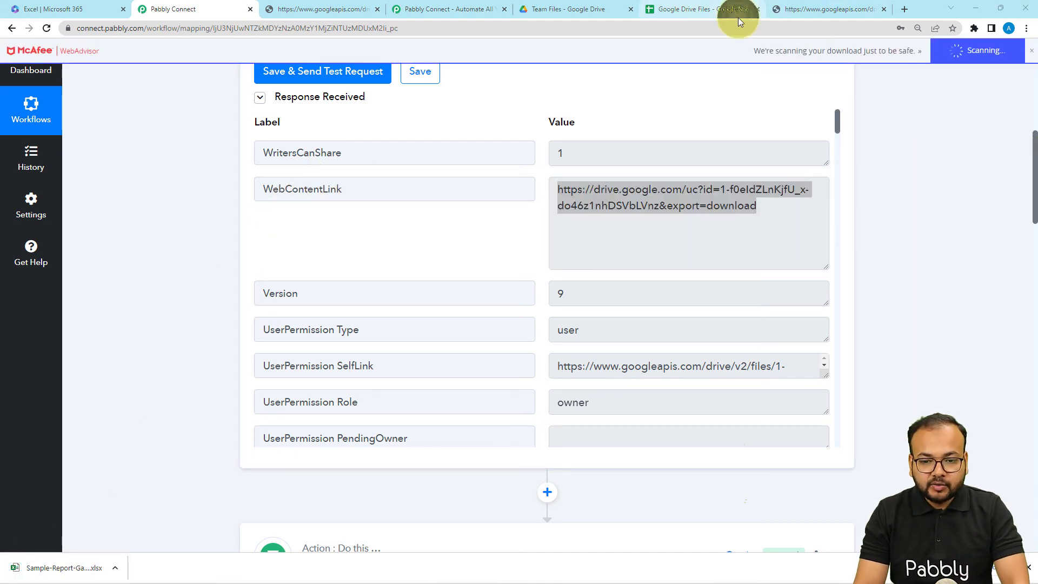
- Delete the test entry in cells A2:B2 of the Google Drive Files spreadsheet
{"action": "left_click", "coordinate": [709, 11]}
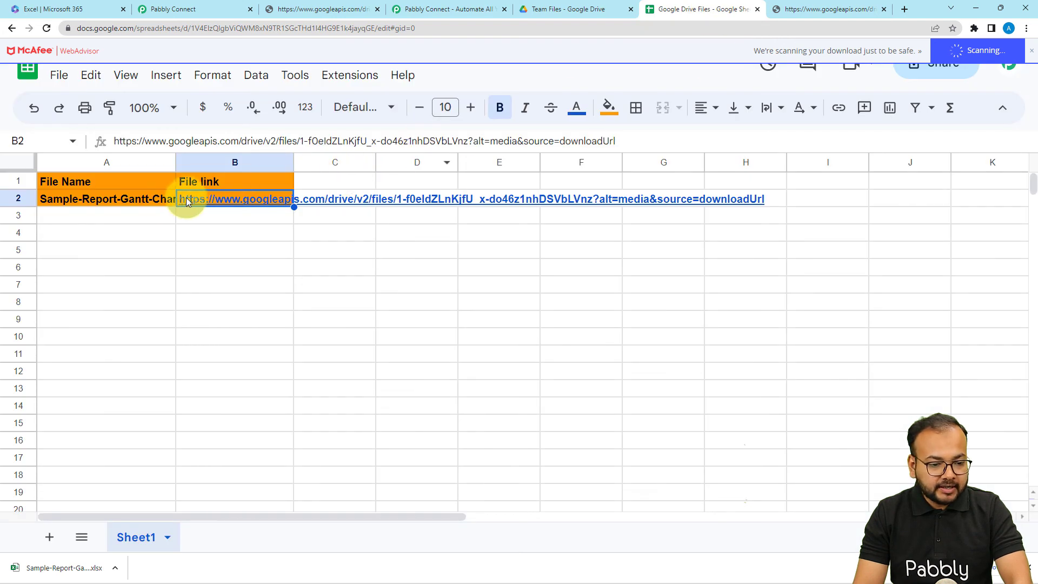
{"action": "left_click", "coordinate": [154, 200]}
{"action": "key", "text": "shift+Right"}
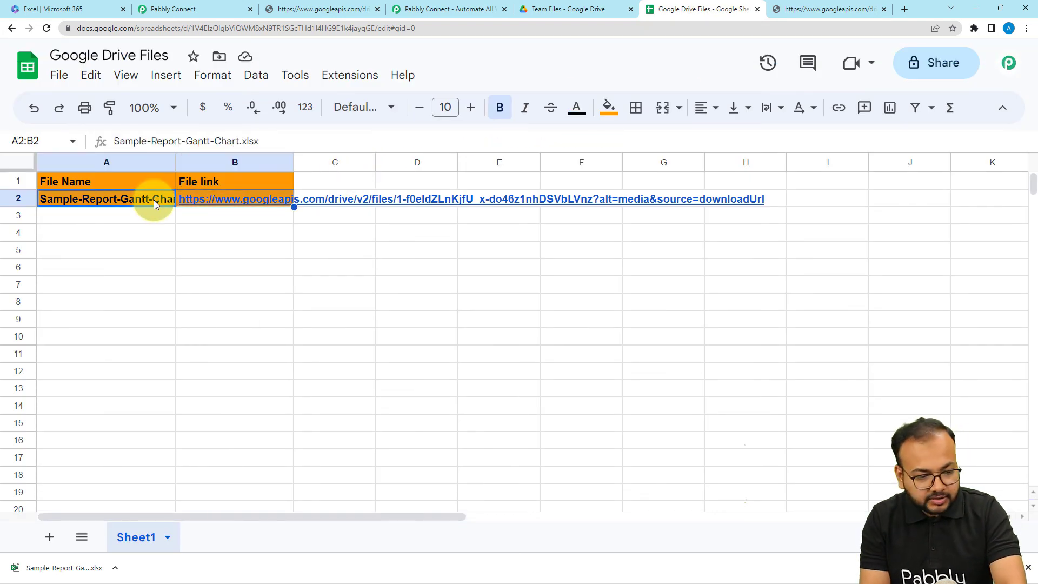
{"action": "key", "text": "Delete"}
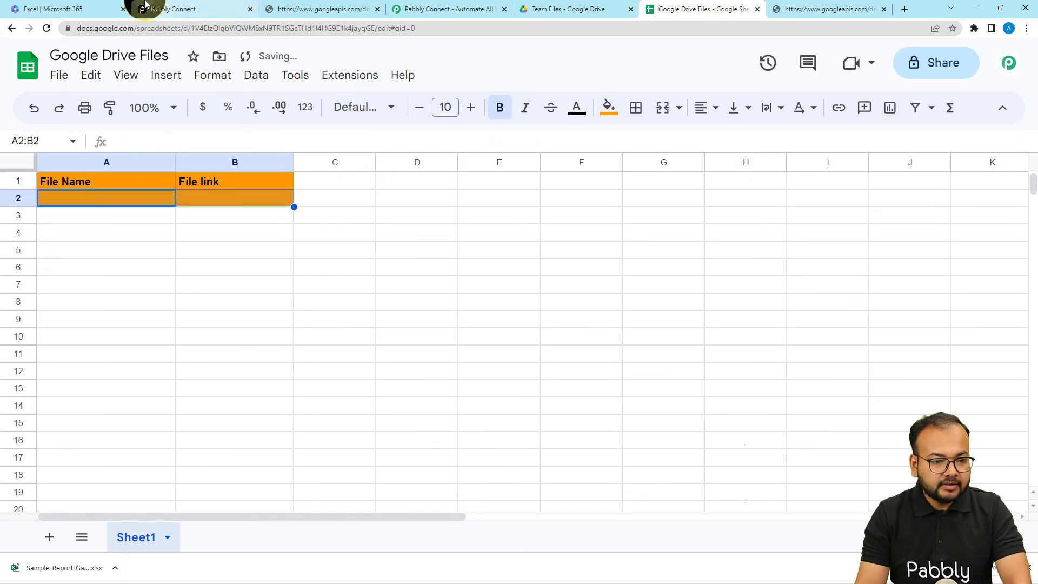
- Replace the File Link mapping in the Pabbly Connect Google Sheets step with WebContentLink from the Google Drive trigger
{"action": "left_click", "coordinate": [178, 8]}
{"action": "left_click_drag", "start_coordinate": [1035, 152], "coordinate": [1035, 485]}
{"action": "scroll", "coordinate": [190, 173], "scroll_direction": "up", "scroll_amount": 10}
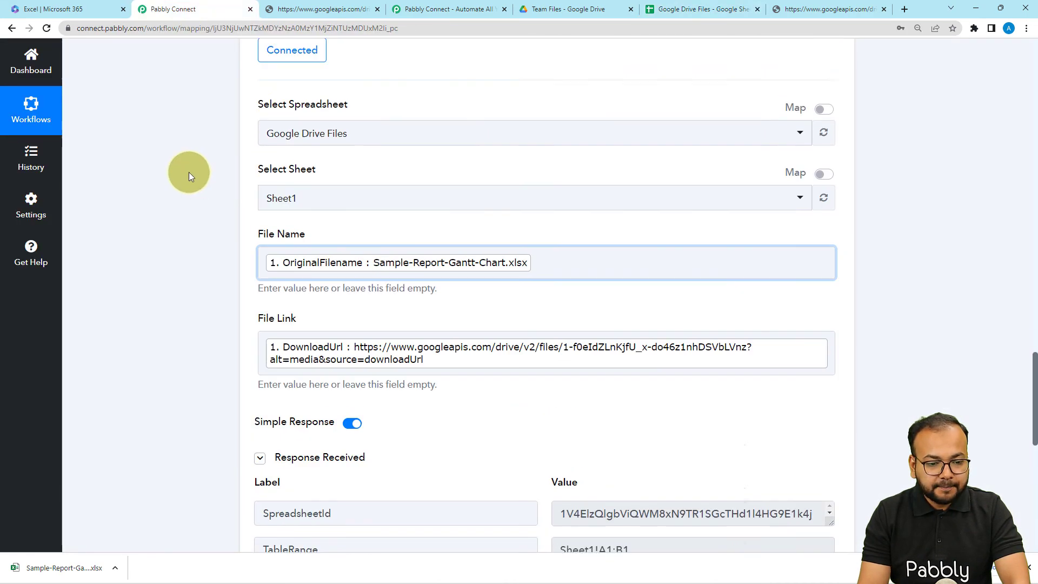
{"action": "left_click", "coordinate": [821, 399]}
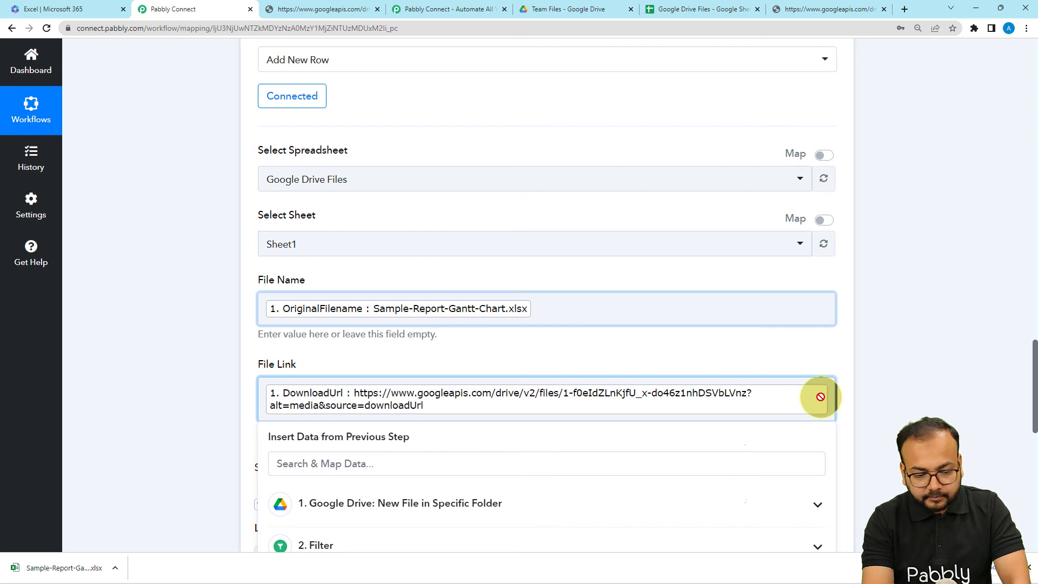
{"action": "left_click", "coordinate": [821, 397]}
{"action": "scroll", "coordinate": [464, 348], "scroll_direction": "down", "scroll_amount": 3}
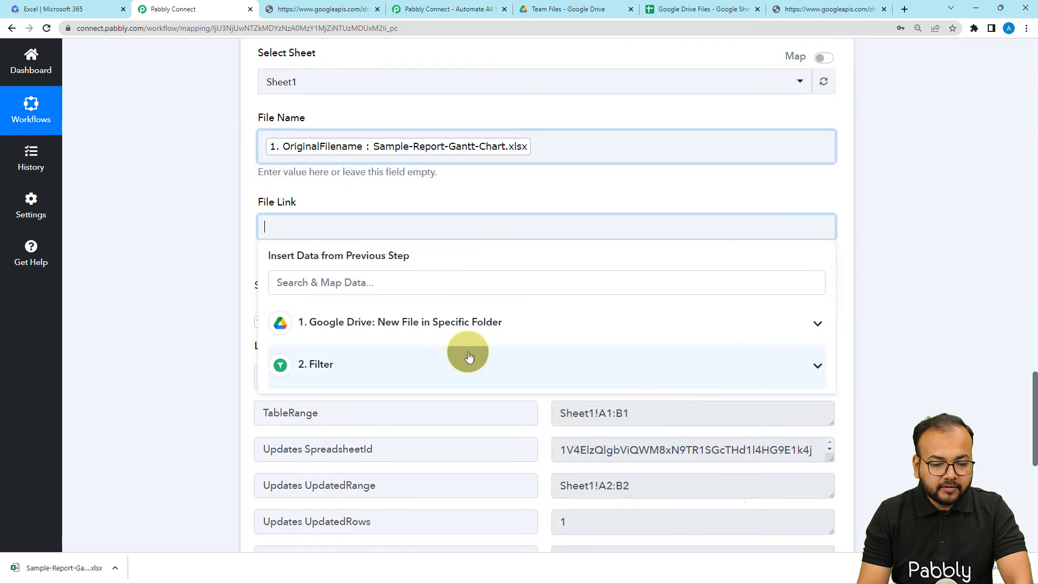
{"action": "left_click", "coordinate": [420, 336]}
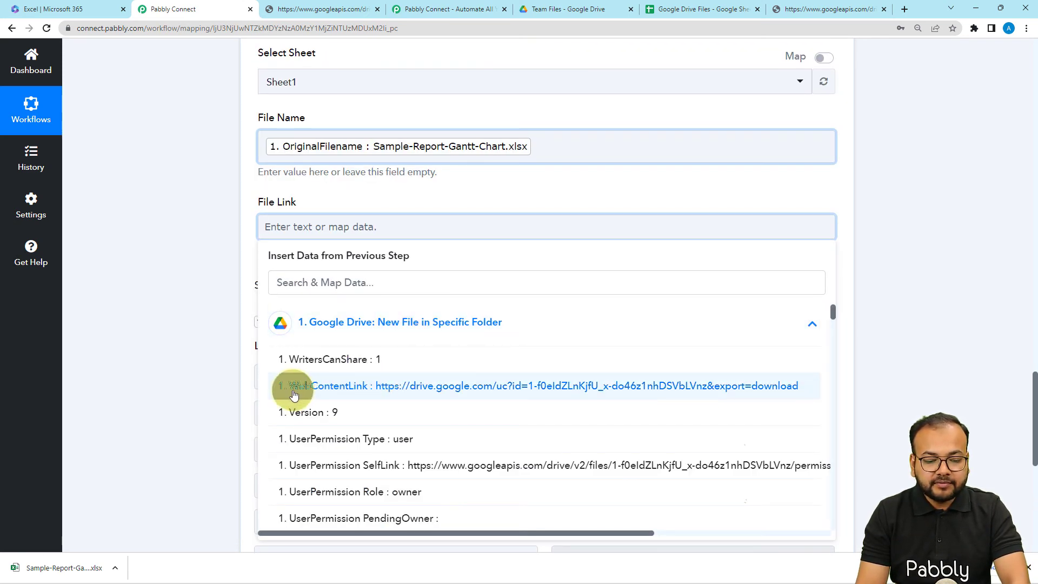
{"action": "left_click", "coordinate": [380, 385]}
{"action": "left_click", "coordinate": [126, 301]}
{"action": "scroll", "coordinate": [592, 541], "scroll_direction": "down", "scroll_amount": 2}
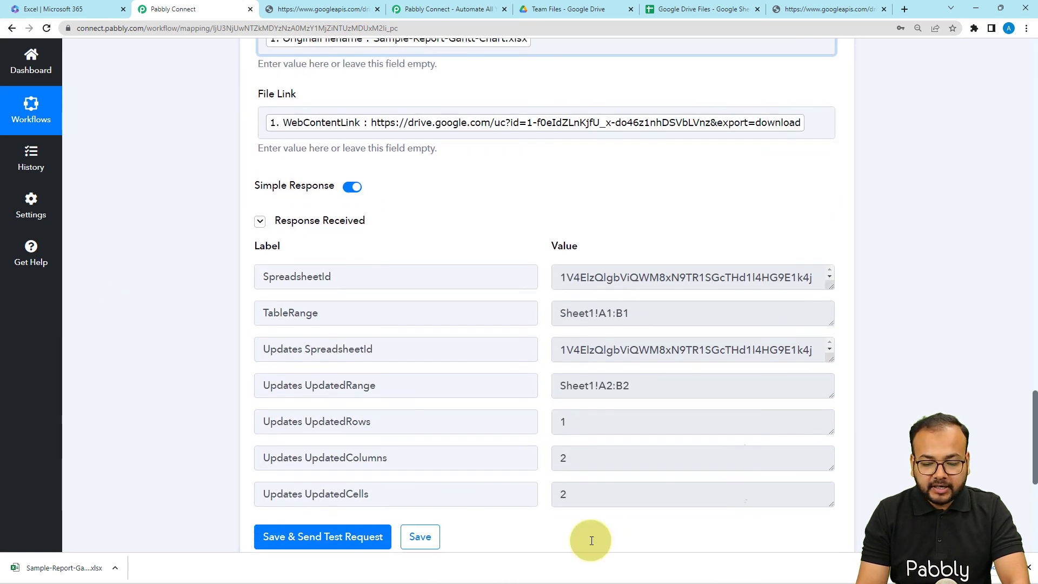
- Save the Google Sheets step with another test request and open the new file link in cell B2 of the spreadsheet
{"action": "left_click", "coordinate": [1031, 572]}
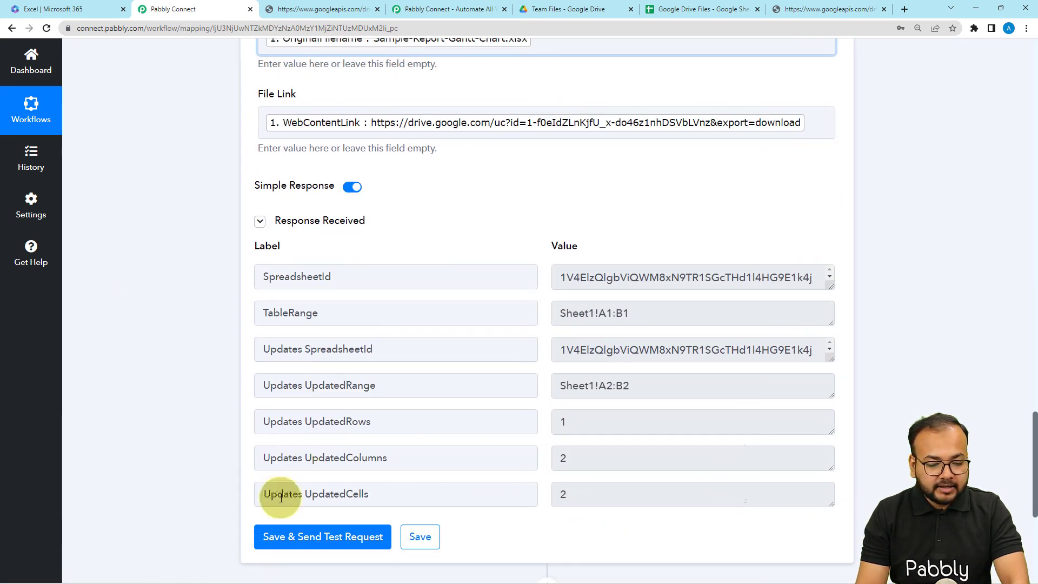
{"action": "left_click", "coordinate": [268, 535]}
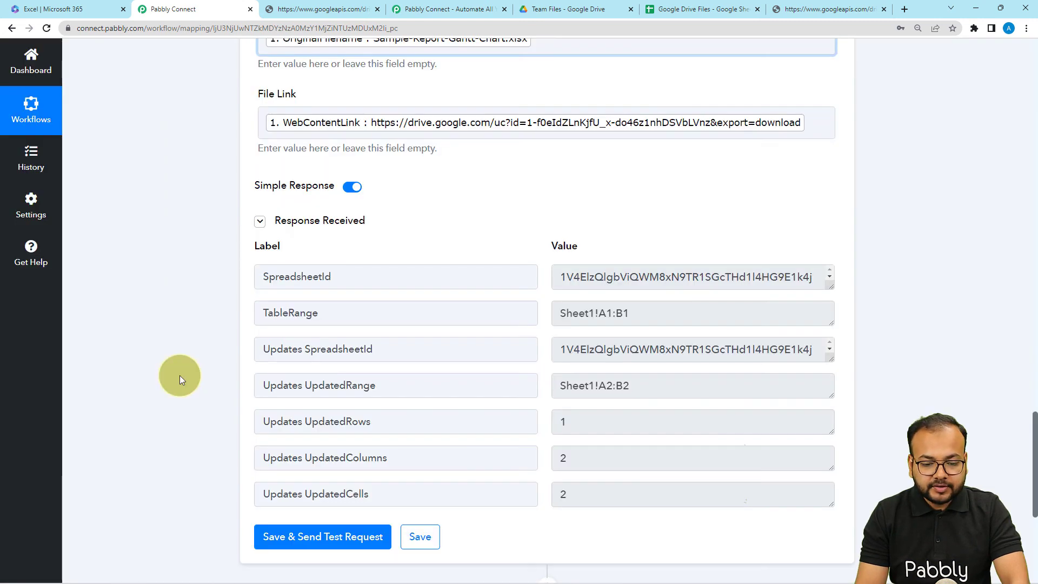
{"action": "left_click", "coordinate": [675, 11]}
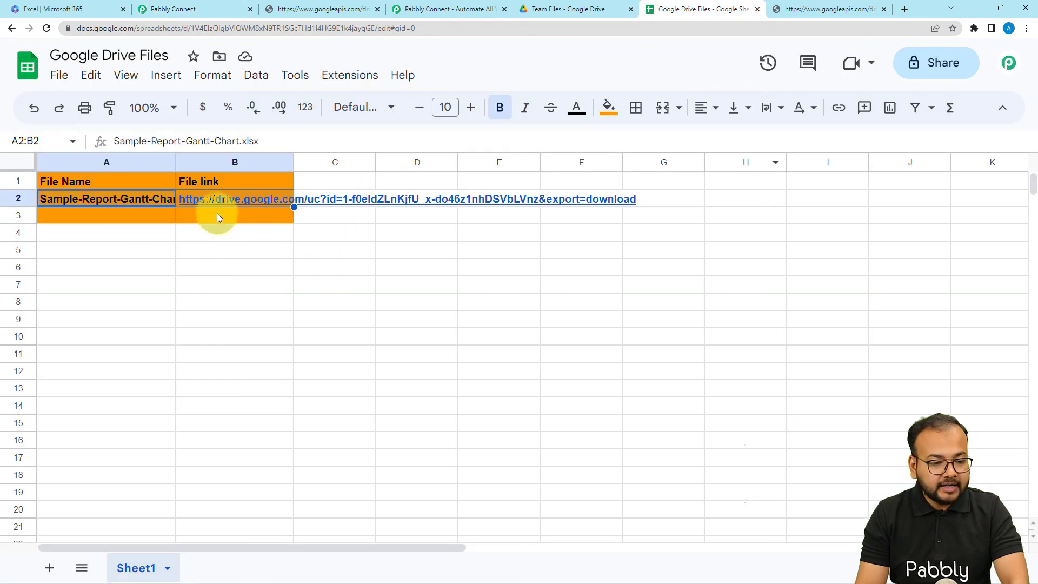
{"action": "left_click", "coordinate": [216, 202]}
{"action": "left_click", "coordinate": [232, 225]}
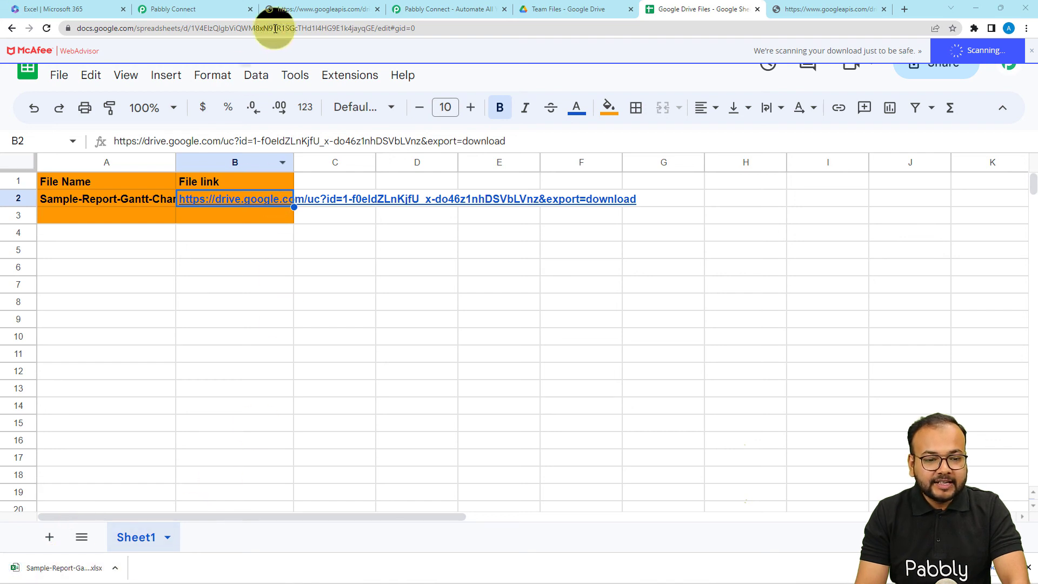
- Collapse the Google Sheets action step in Pabbly Connect and review the workflow from the filter back to its Google Drive trigger
{"action": "left_click", "coordinate": [189, 10]}
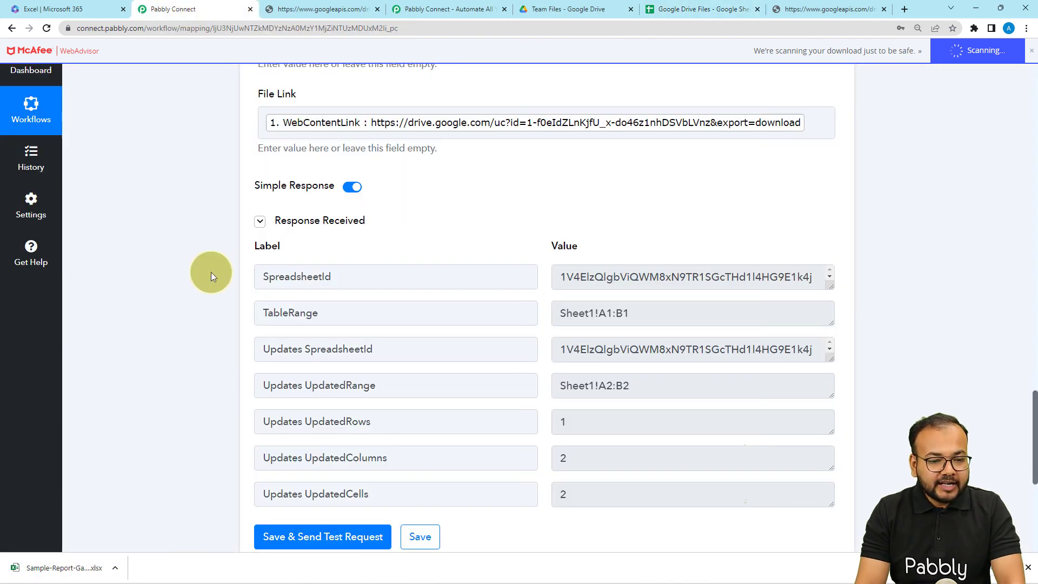
{"action": "scroll", "coordinate": [211, 271], "scroll_direction": "up", "scroll_amount": 3}
{"action": "scroll", "coordinate": [189, 255], "scroll_direction": "up", "scroll_amount": 10}
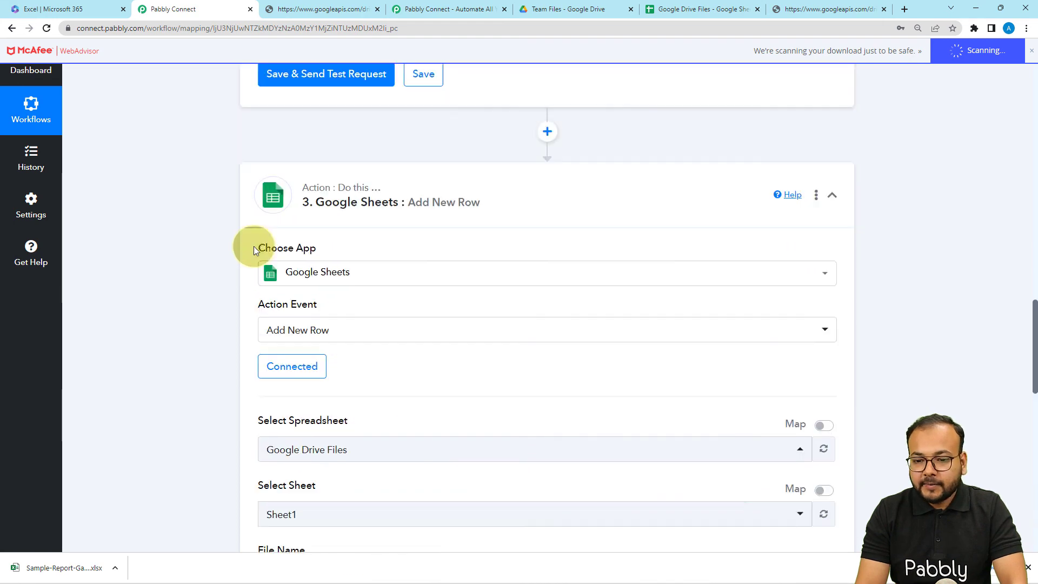
{"action": "left_click", "coordinate": [845, 256]}
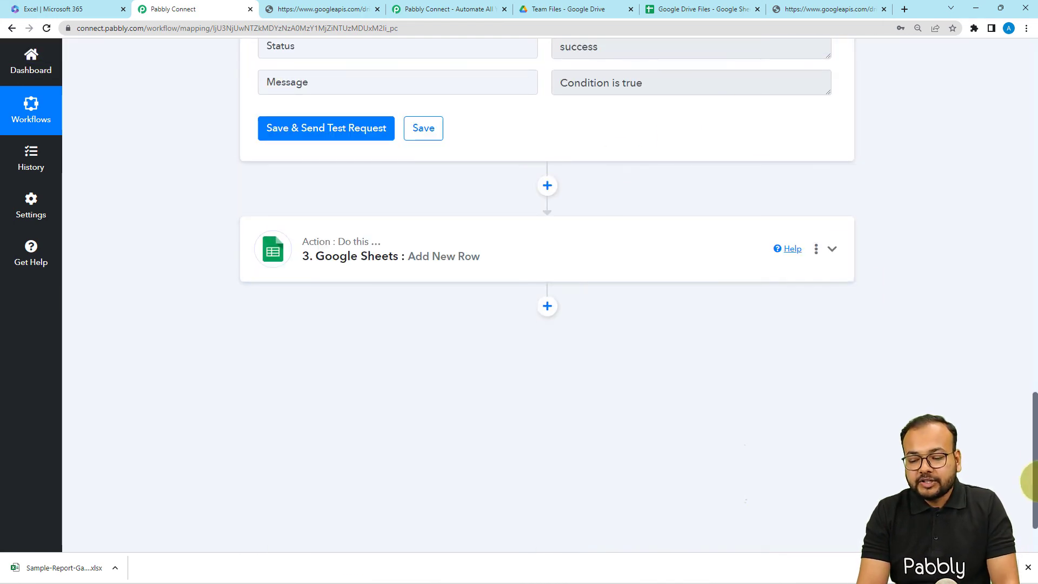
{"action": "left_click", "coordinate": [1029, 567]}
{"action": "scroll", "coordinate": [872, 303], "scroll_direction": "up", "scroll_amount": 12}
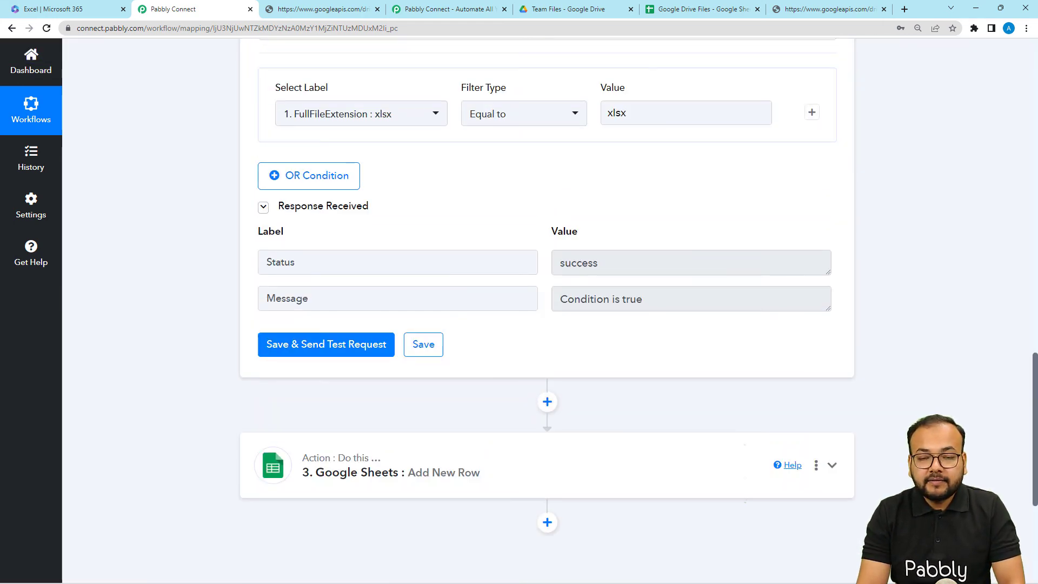
{"action": "scroll", "coordinate": [872, 298], "scroll_direction": "up", "scroll_amount": 10}
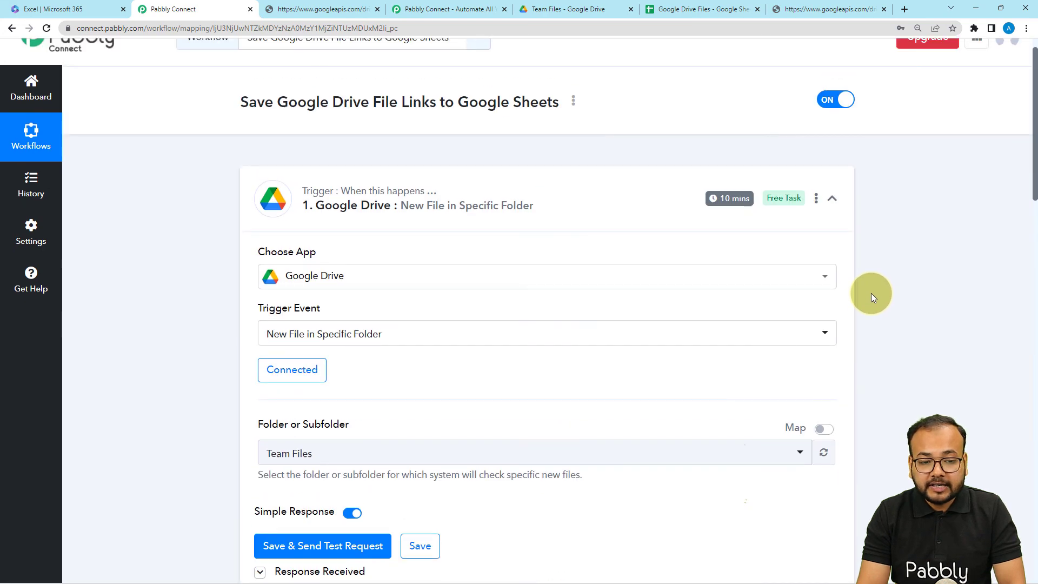